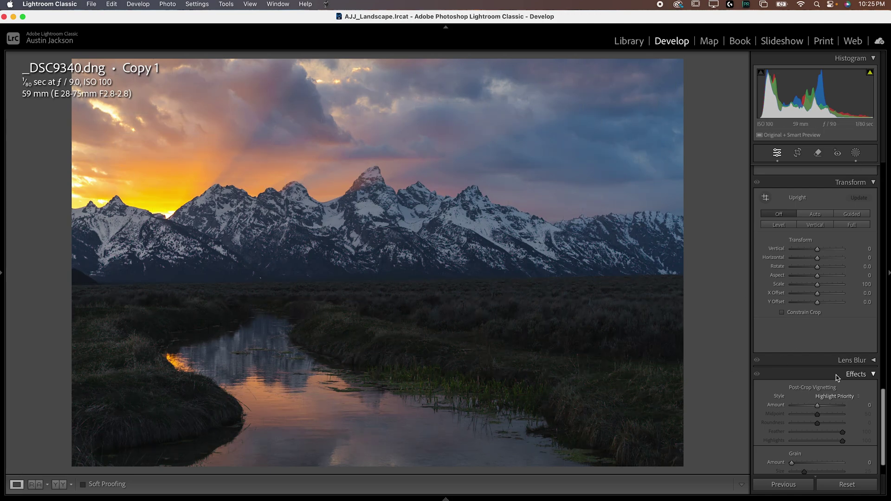
- Try a post-crop vignette in Effects, then reset its amount to zero
scroll(835, 377, down, 1)
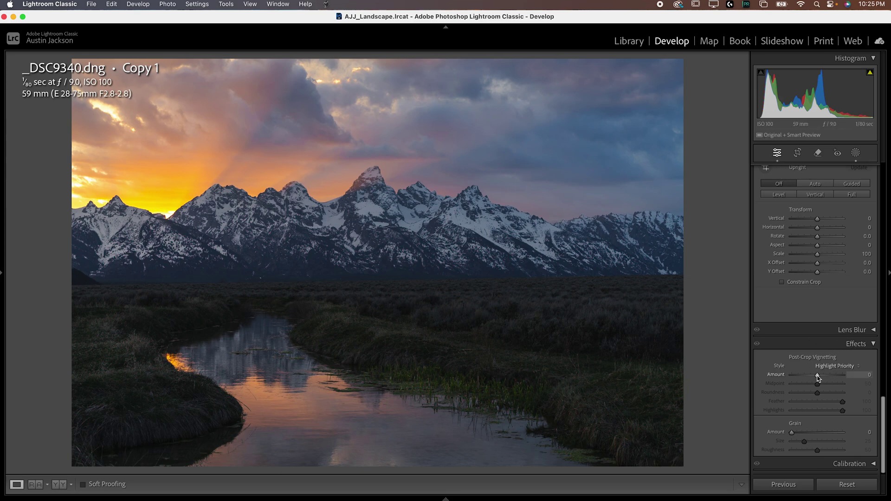
mouse_move(818, 378)
mouse_down()
mouse_move(806, 378)
mouse_move(836, 404)
mouse_move(809, 378)
mouse_up()
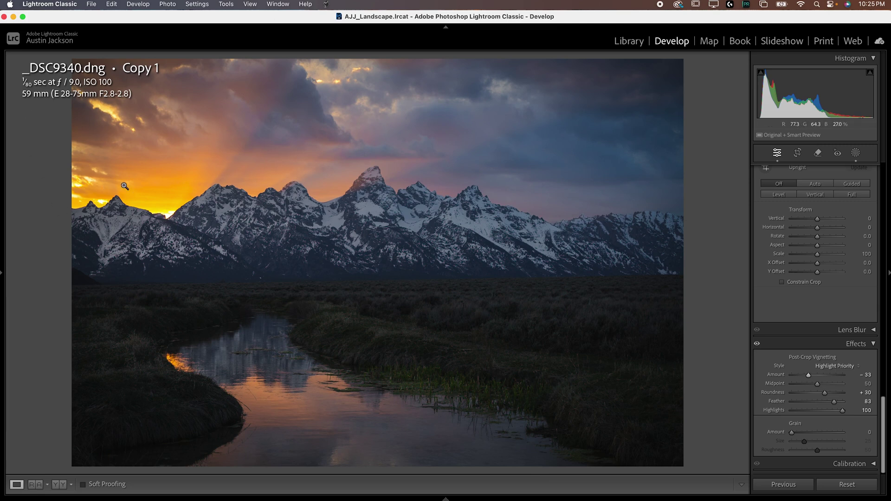
click(757, 344)
double_click(807, 374)
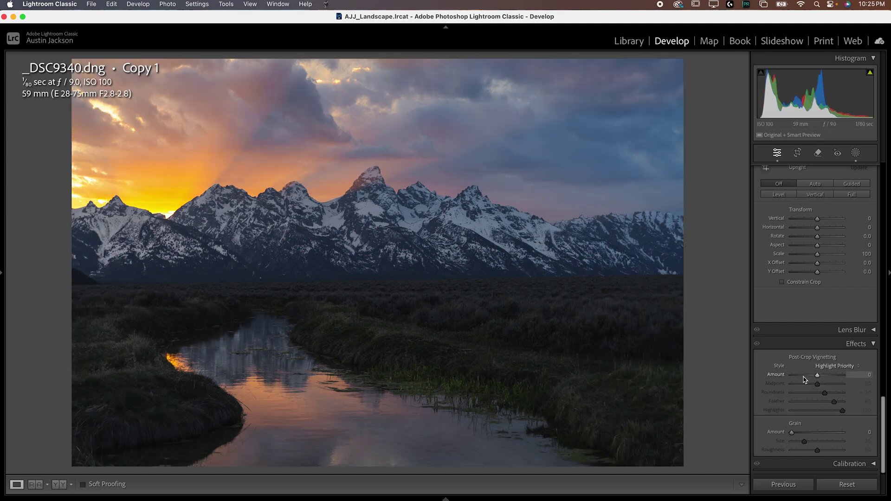
- Draw a radial gradient around the central mountains, lower its feather and nudge it upward
click(857, 153)
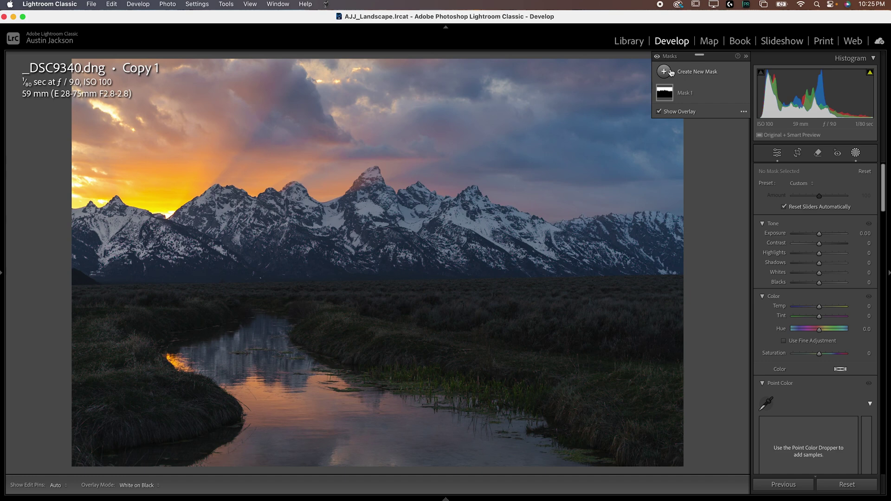
click(708, 76)
click(731, 195)
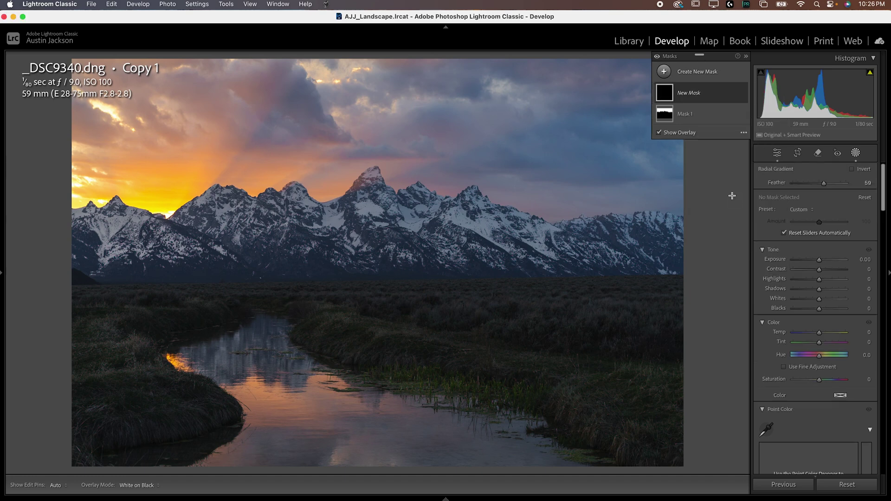
drag(383, 263, 796, 30)
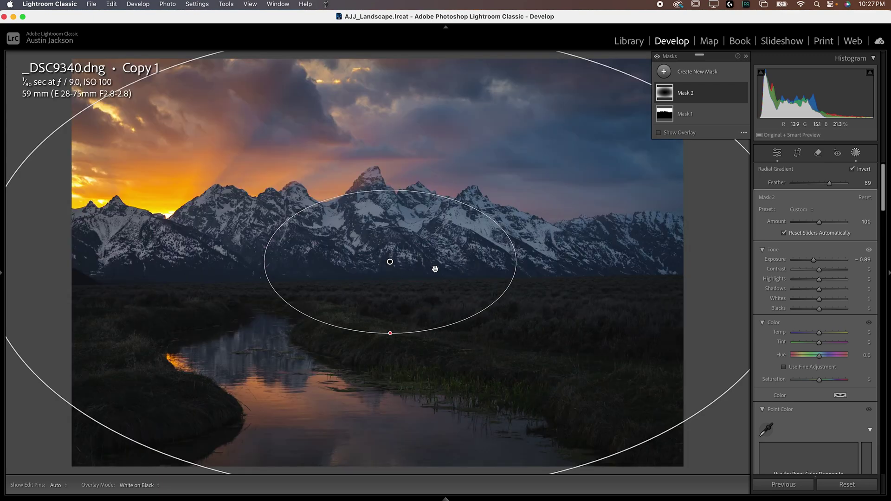
mouse_move(829, 183)
mouse_down()
mouse_move(818, 183)
mouse_move(837, 183)
mouse_move(813, 182)
mouse_move(822, 184)
mouse_up()
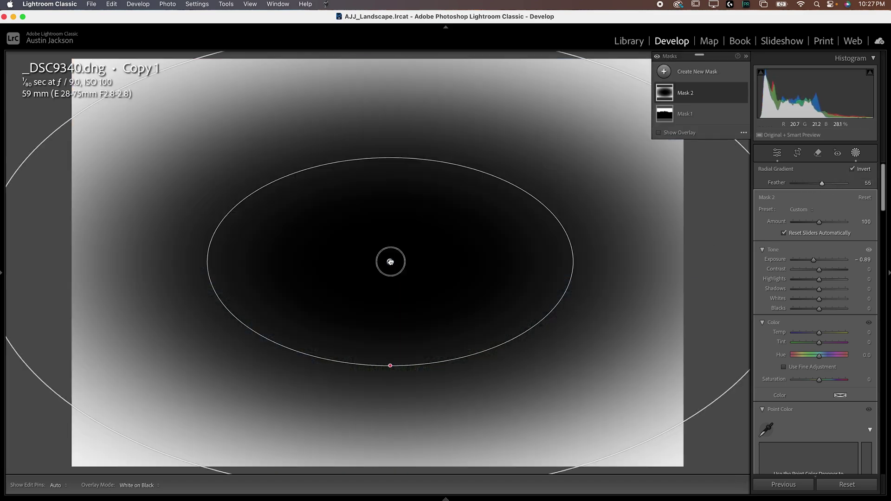
drag(391, 261, 391, 260)
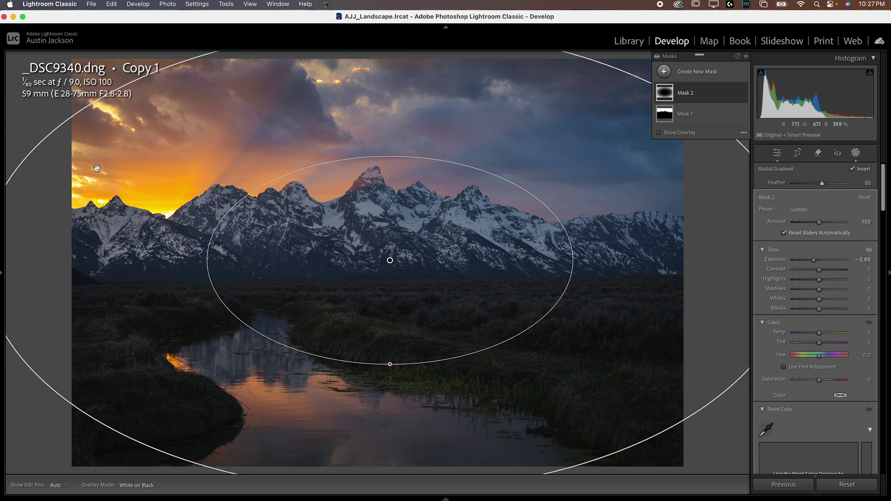
click(250, 3)
- Zoom out and stretch the radial gradient far past the photo's sides, shifting its centre
click(257, 69)
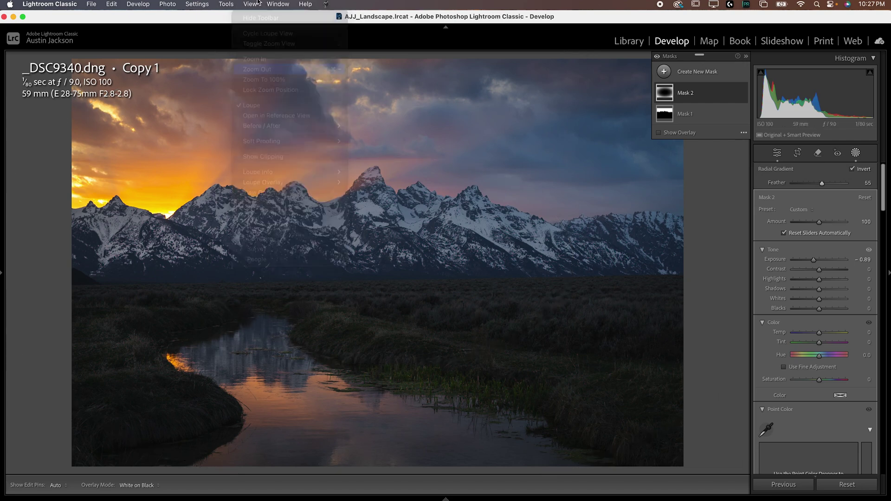
click(250, 4)
click(257, 69)
click(250, 4)
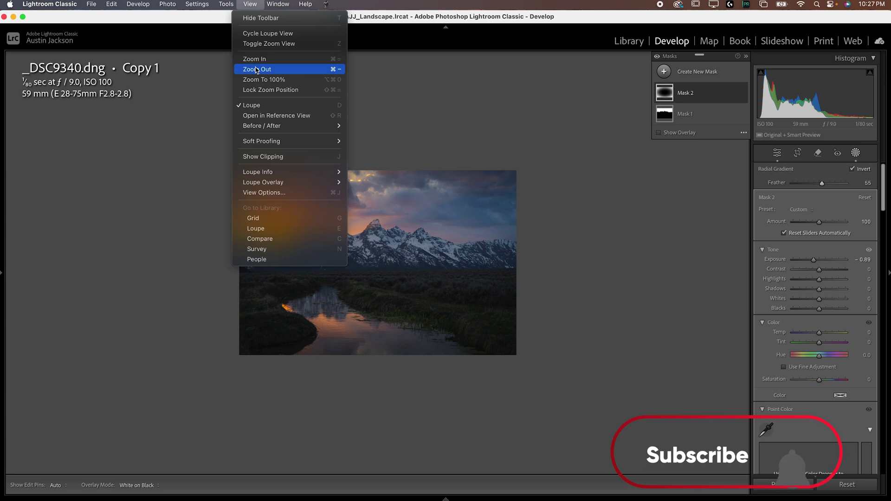
click(256, 69)
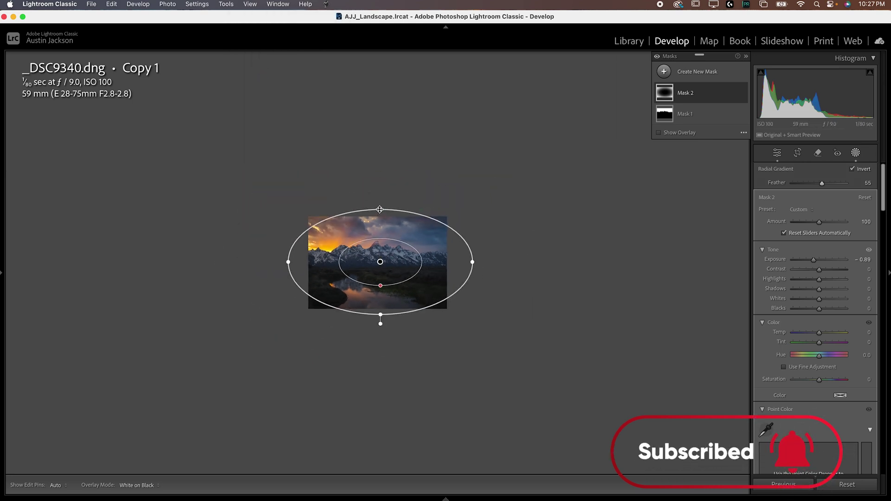
drag(288, 265, 286, 263)
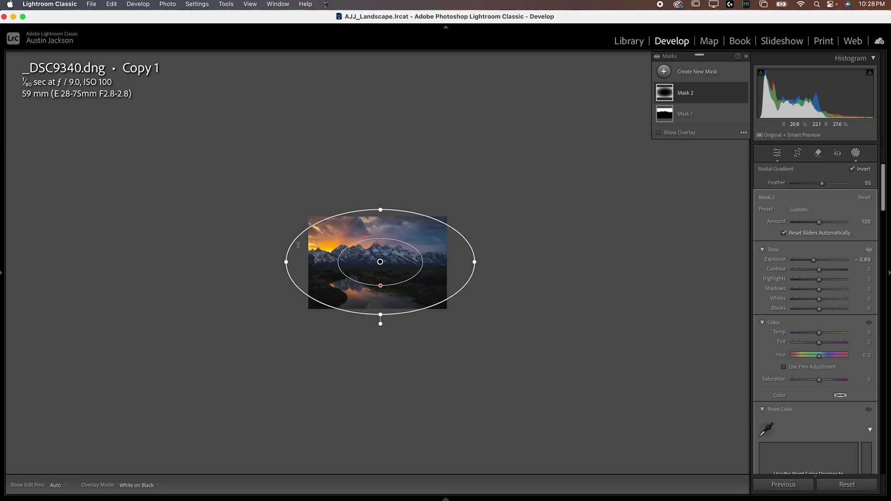
drag(286, 262, 216, 262)
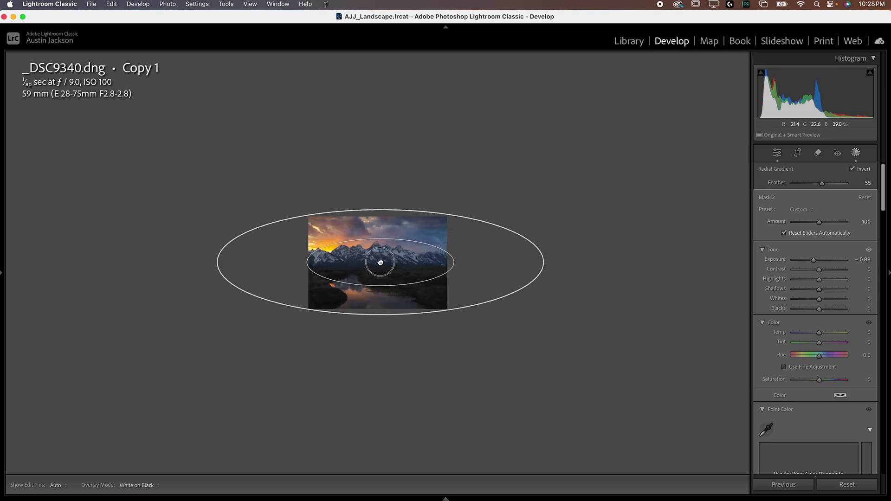
mouse_move(380, 262)
mouse_down()
mouse_move(389, 262)
mouse_move(372, 260)
mouse_up()
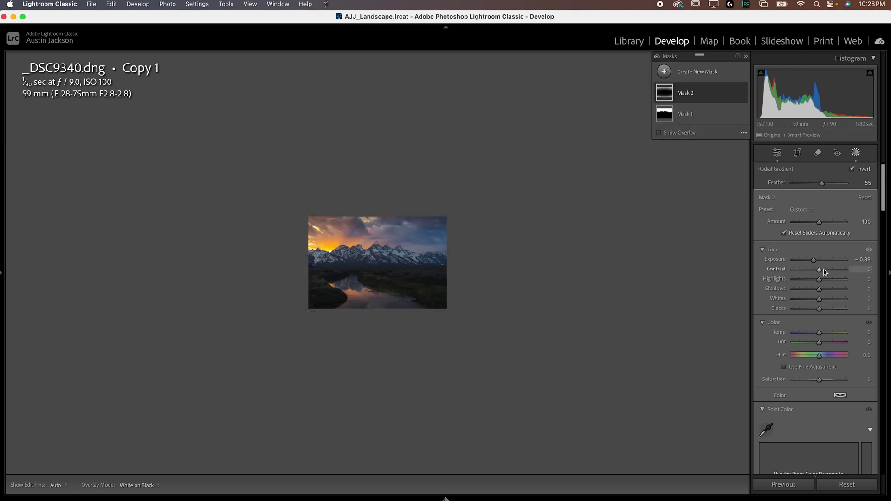
- Set the gradient's Exposure to -1.08 and Feather to 56, zooming back in
drag(814, 260, 812, 259)
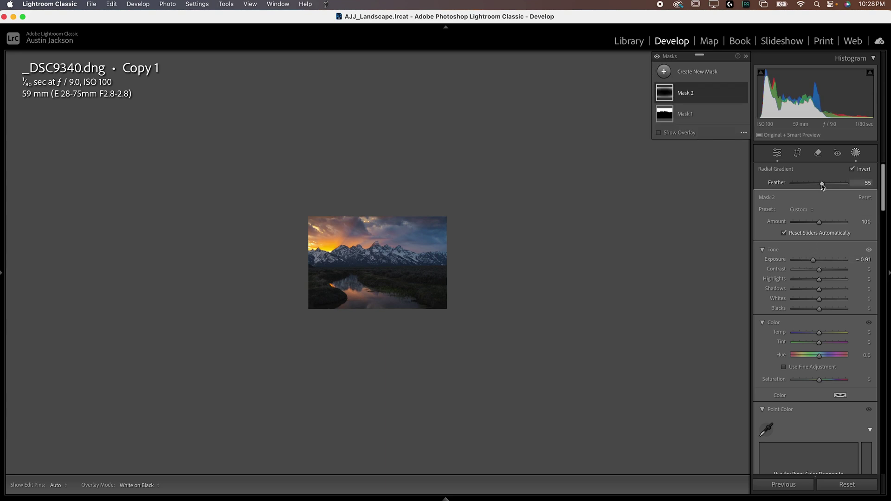
drag(822, 185, 823, 184)
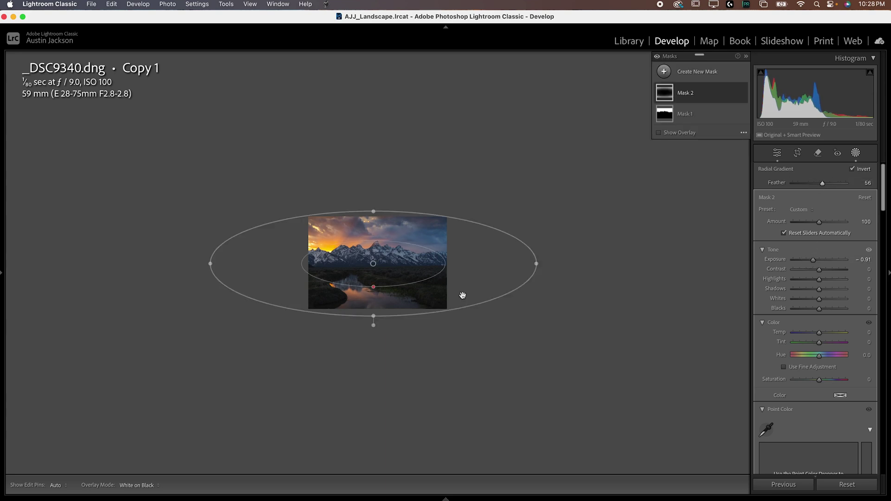
click(250, 4)
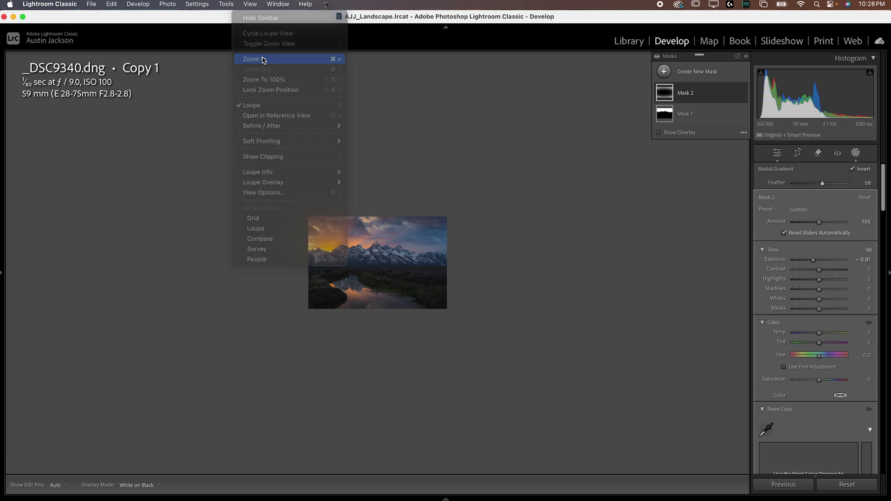
click(262, 57)
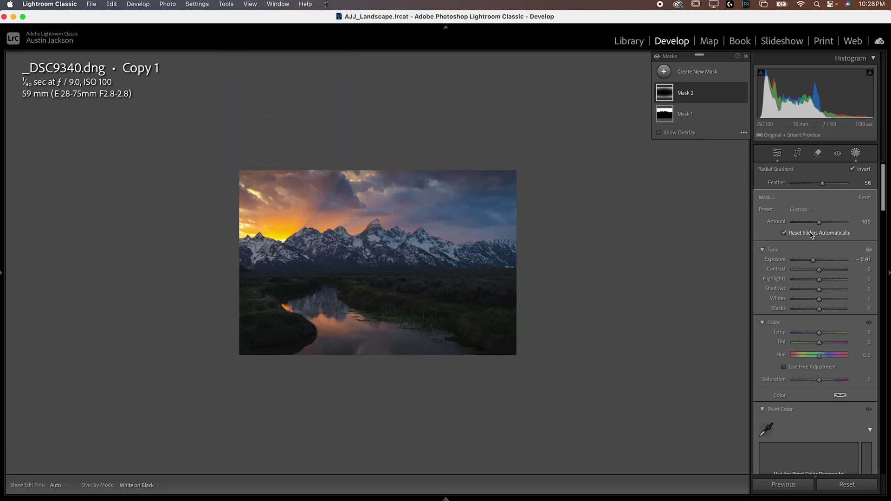
drag(814, 262, 808, 261)
click(374, 261)
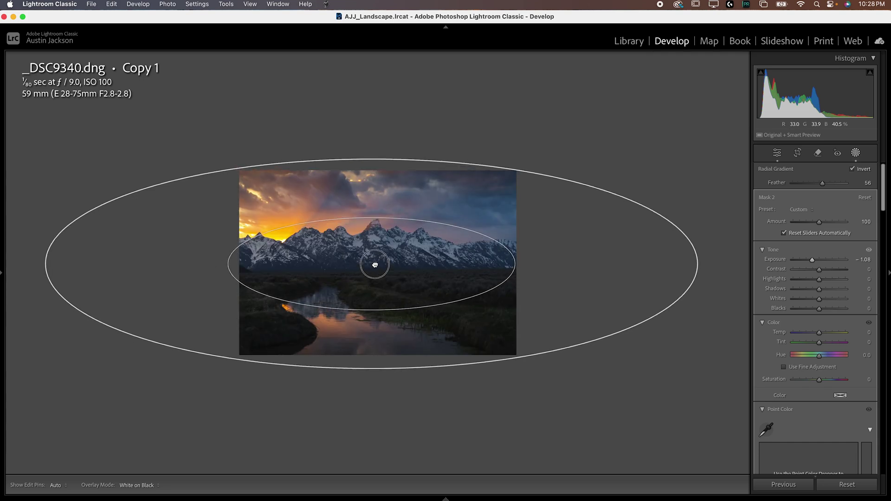
- Toggle Mask 2 on and off to compare the photo with and without the vignette
click(742, 92)
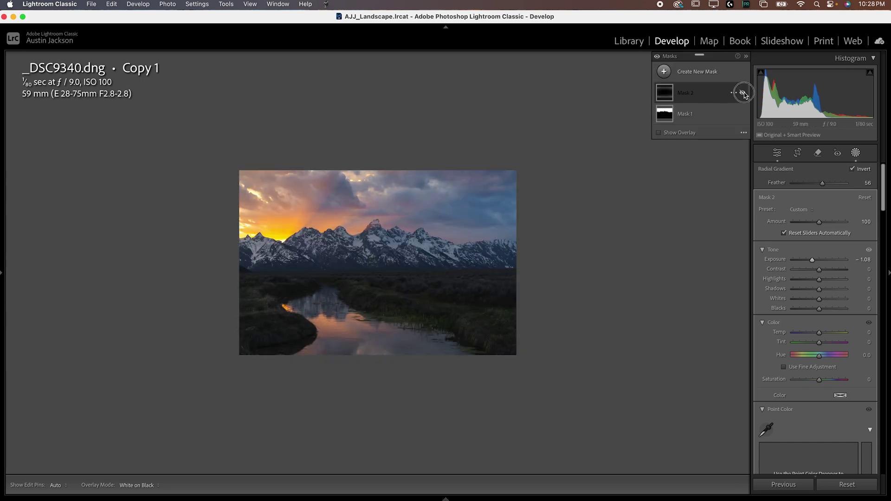
click(743, 94)
click(742, 94)
click(741, 93)
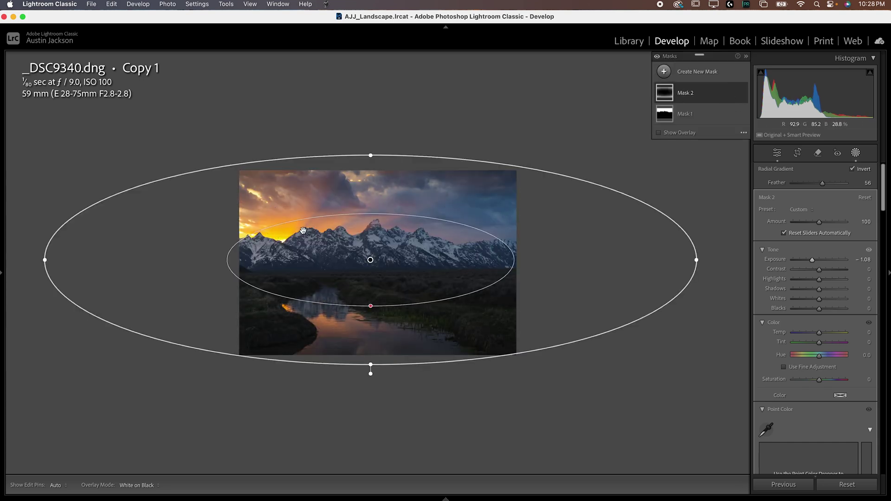
click(743, 93)
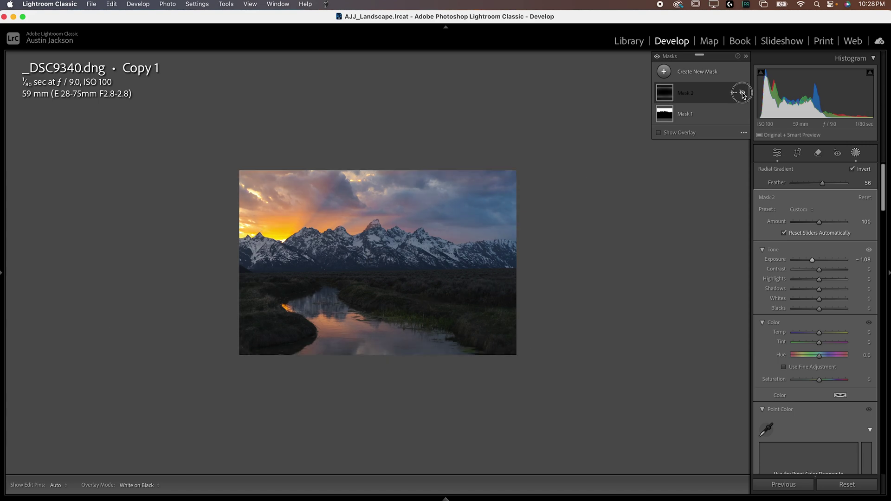
click(743, 93)
click(743, 93)
click(742, 93)
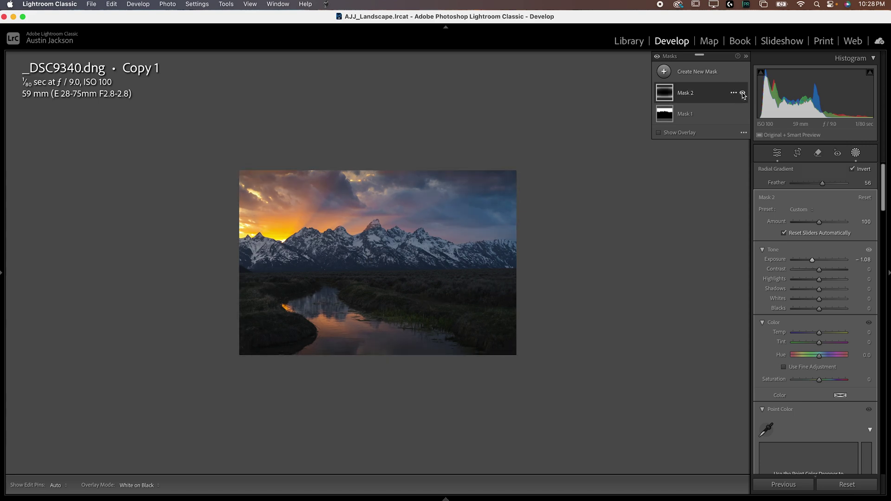
click(694, 74)
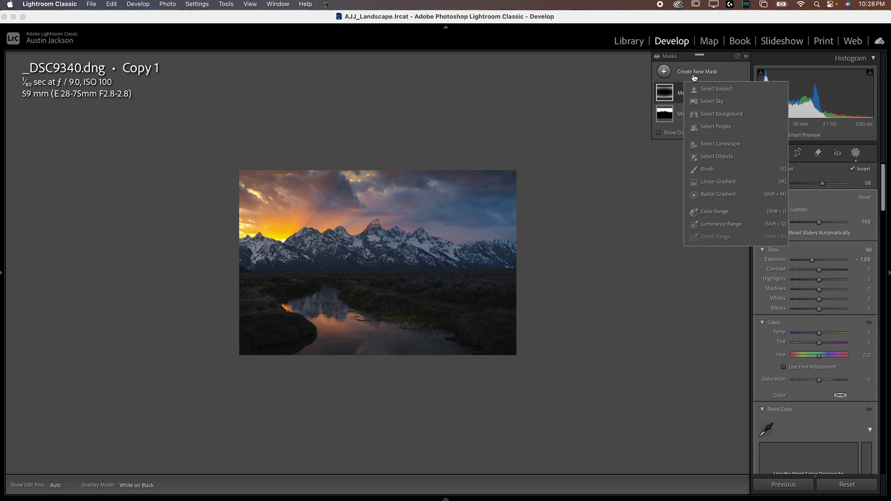
- Draw an oval radial gradient over the photo's centre and set Feather to 100
click(710, 195)
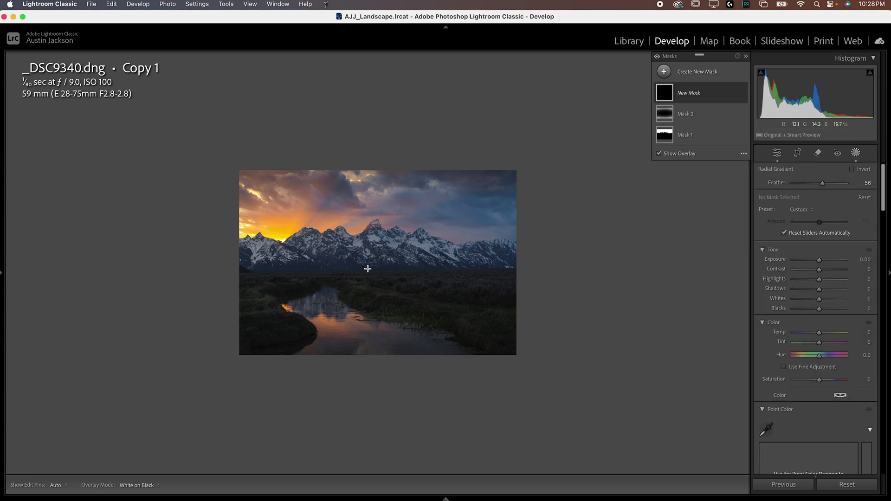
drag(367, 269, 527, 190)
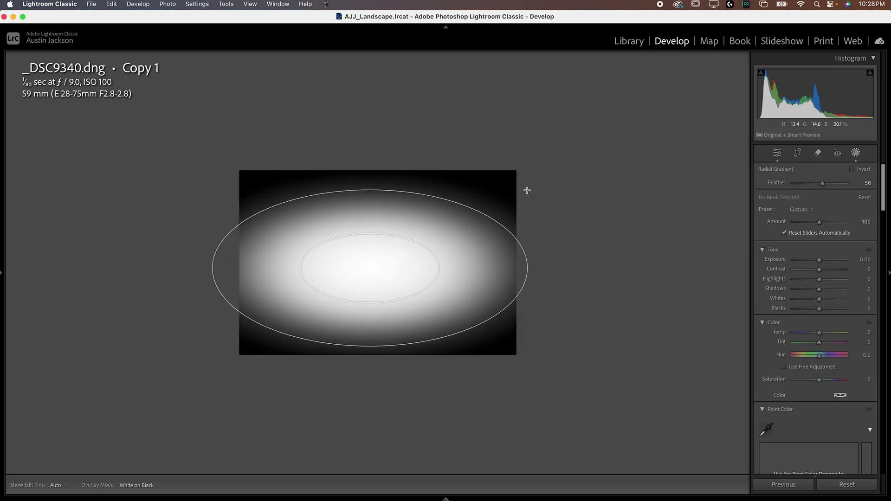
drag(369, 268, 384, 265)
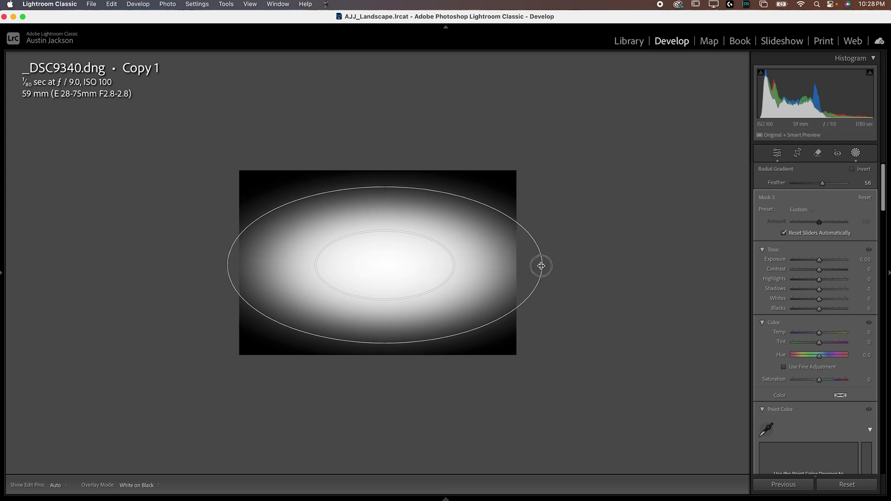
drag(541, 266, 520, 265)
drag(822, 183, 851, 183)
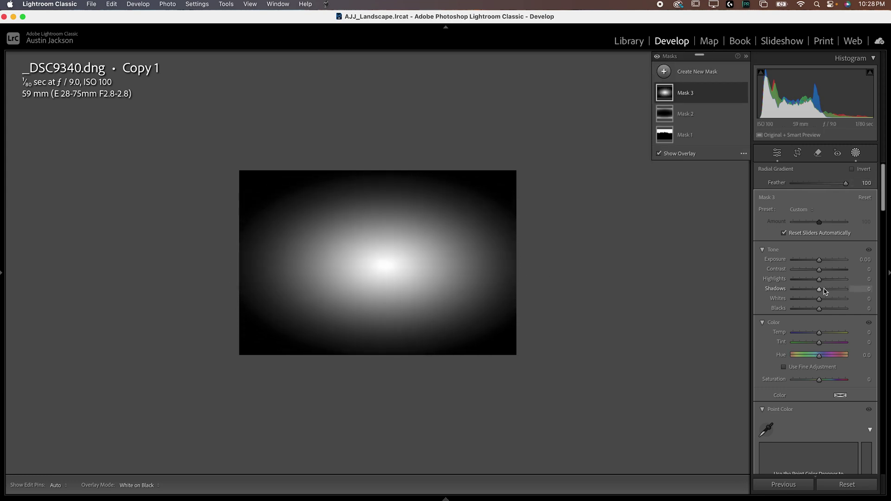
- Brighten the oval mask to +0.62 exposure and widen it leftward with a lower top
key(o)
drag(820, 260, 823, 259)
drag(307, 270, 300, 270)
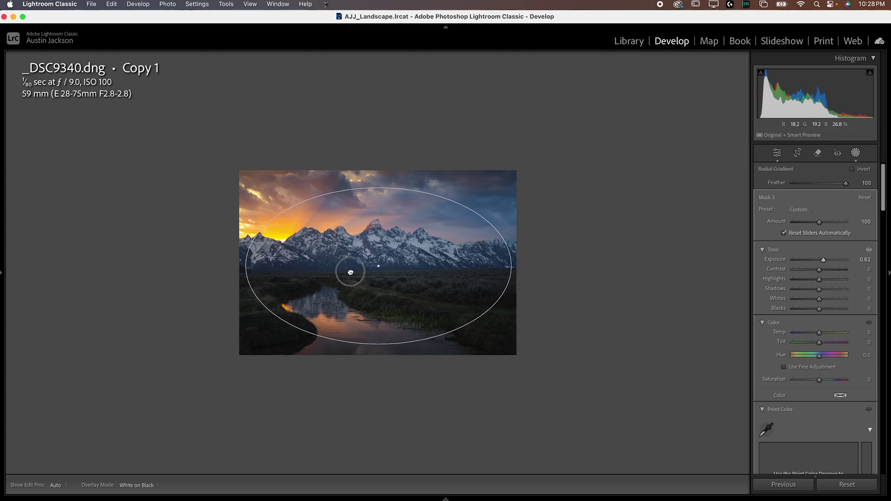
drag(247, 265, 235, 265)
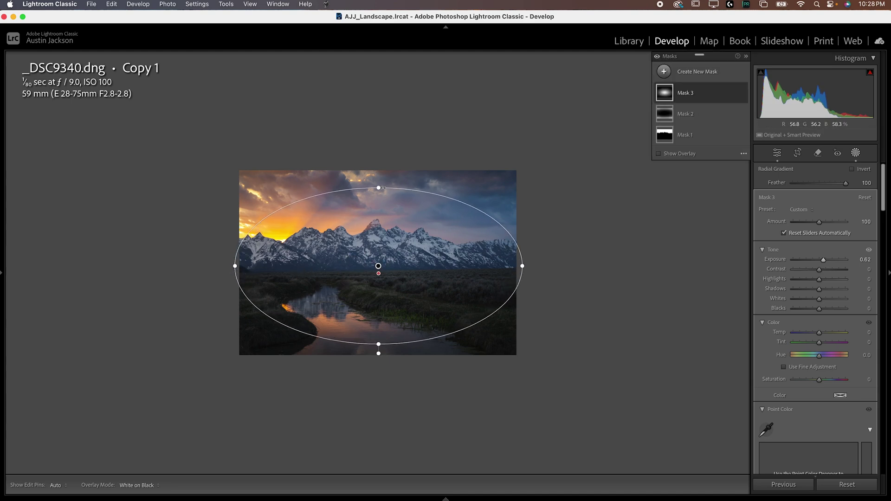
drag(379, 188, 380, 203)
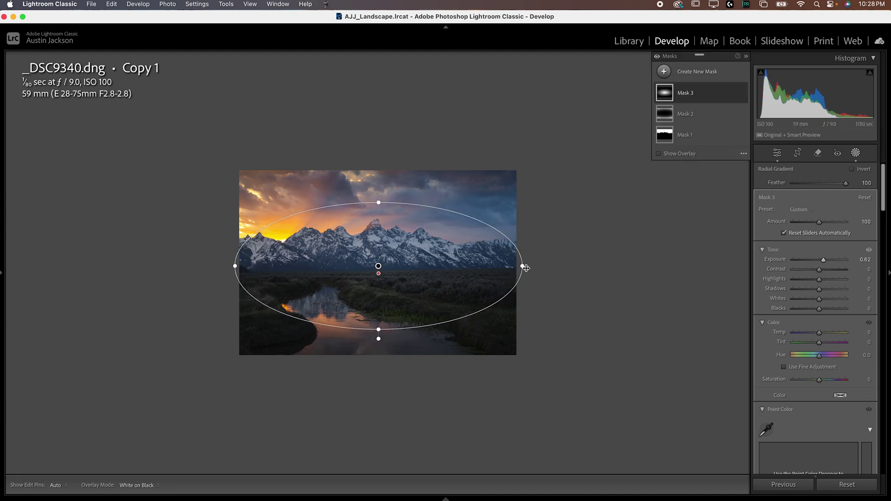
- Toggle Mask 3, Mask 2, then all mask effects off and on to compare
click(742, 93)
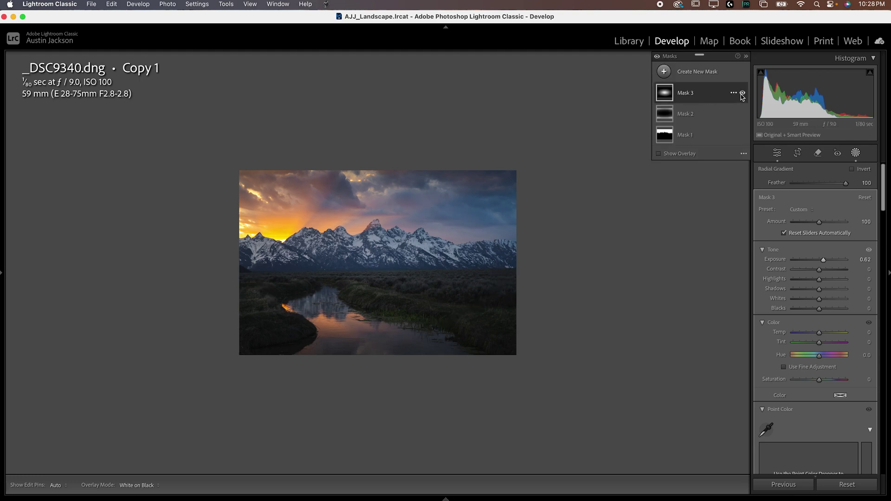
click(742, 93)
click(743, 114)
click(743, 115)
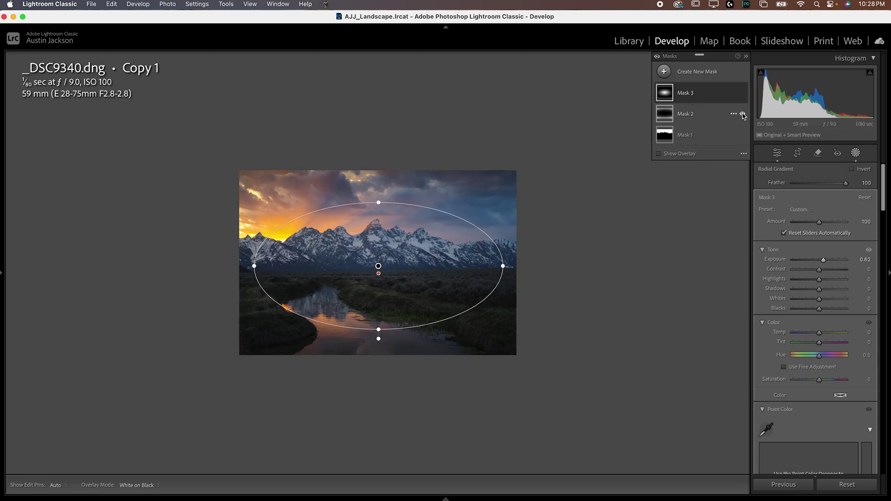
click(743, 114)
click(742, 114)
click(742, 114)
click(742, 114)
click(742, 114)
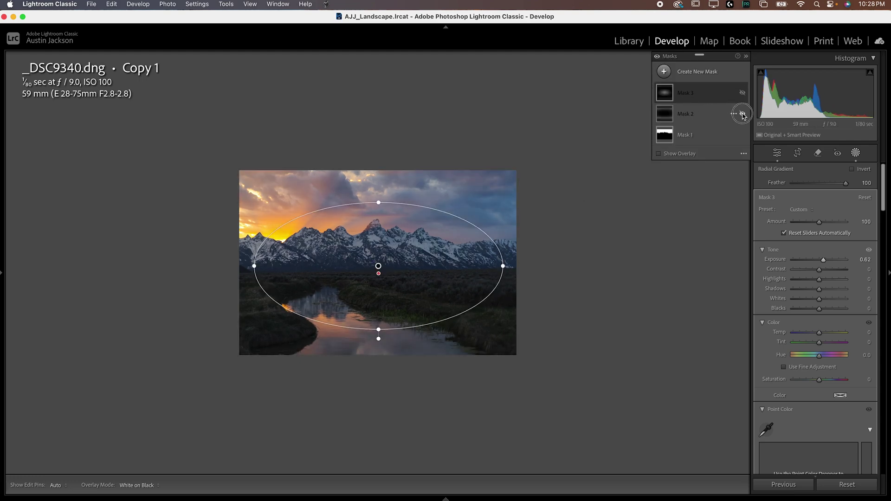
click(743, 114)
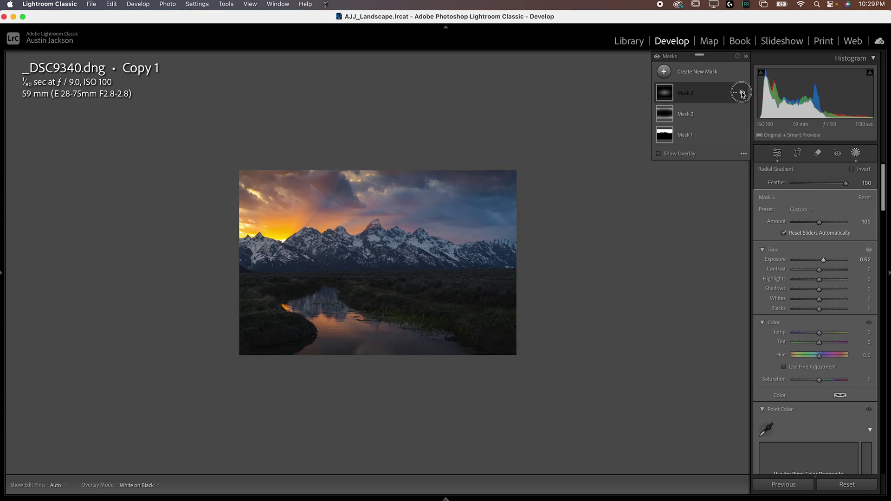
click(742, 93)
mouse_move(669, 135)
click(656, 56)
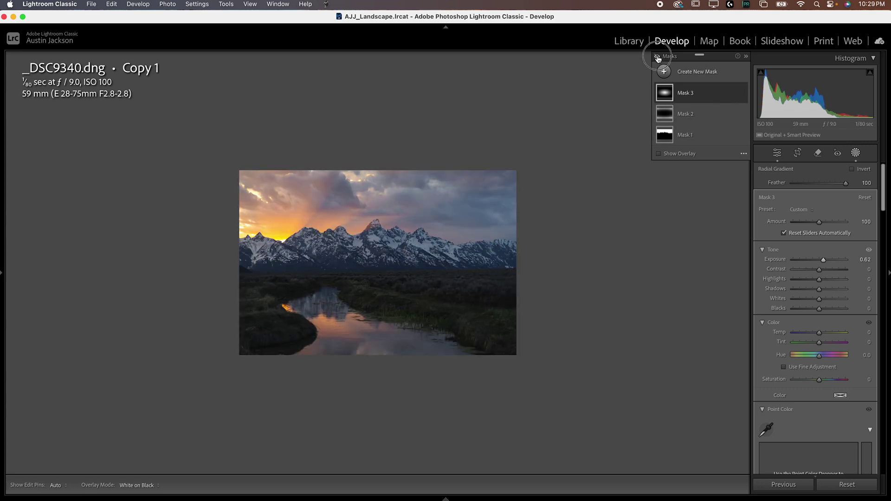
click(656, 56)
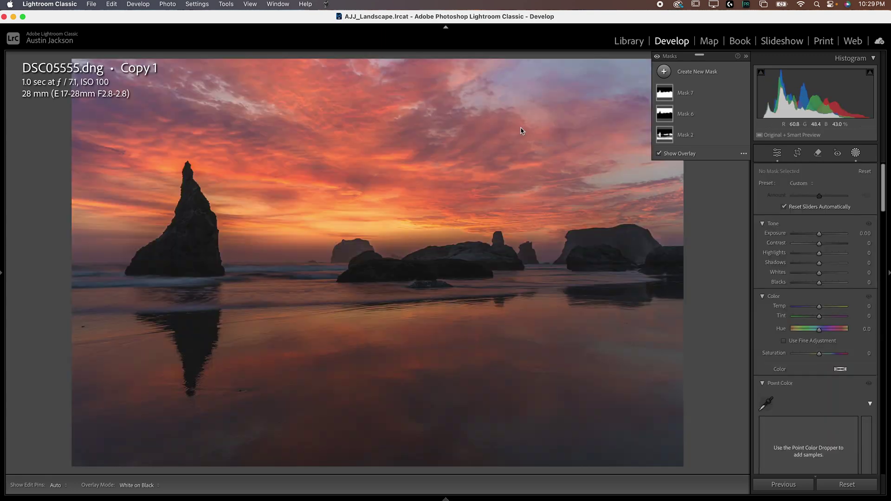
- Add a Luminance Range mask sampled from the bright sky, narrowing its range and raising Whites
click(701, 76)
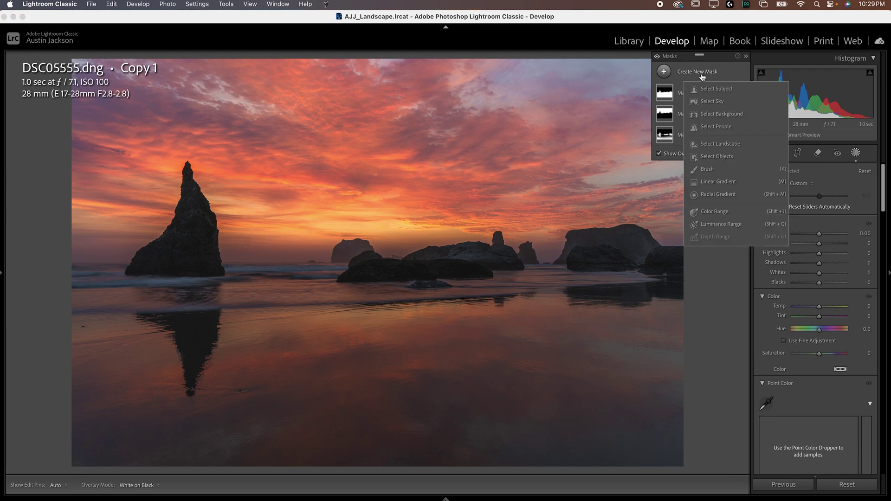
click(728, 226)
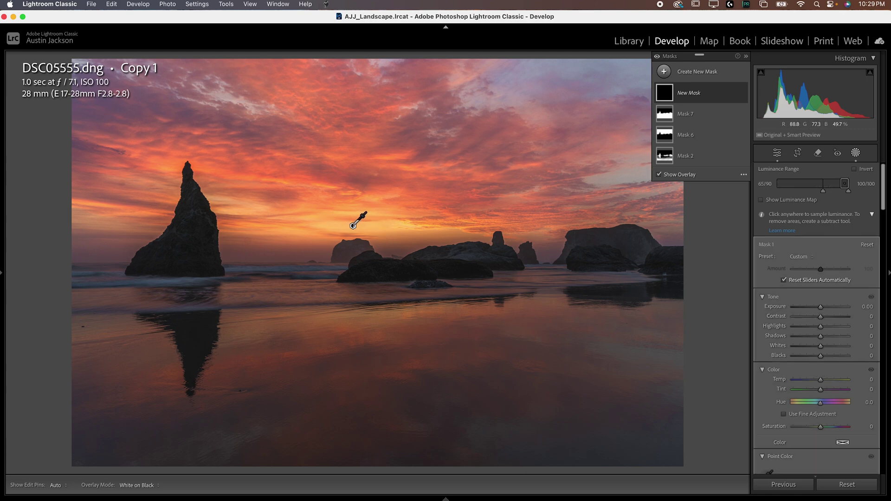
click(353, 226)
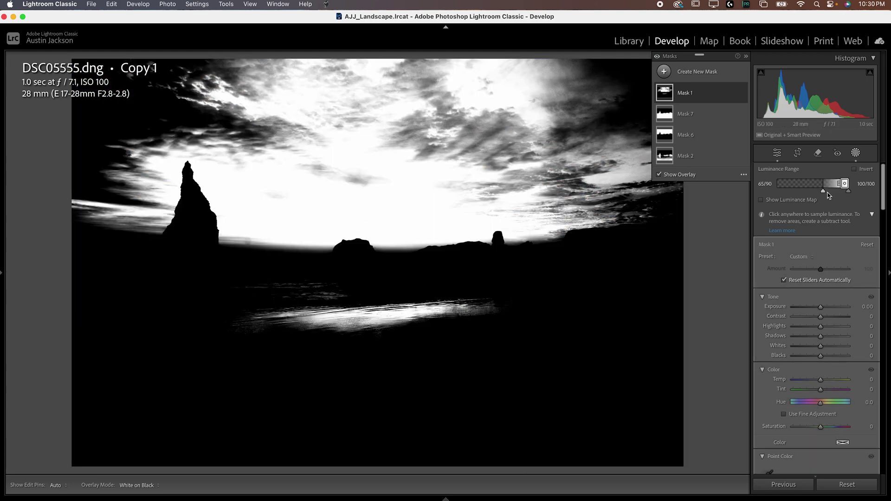
mouse_move(824, 194)
mouse_down()
mouse_move(848, 186)
mouse_move(837, 194)
mouse_up()
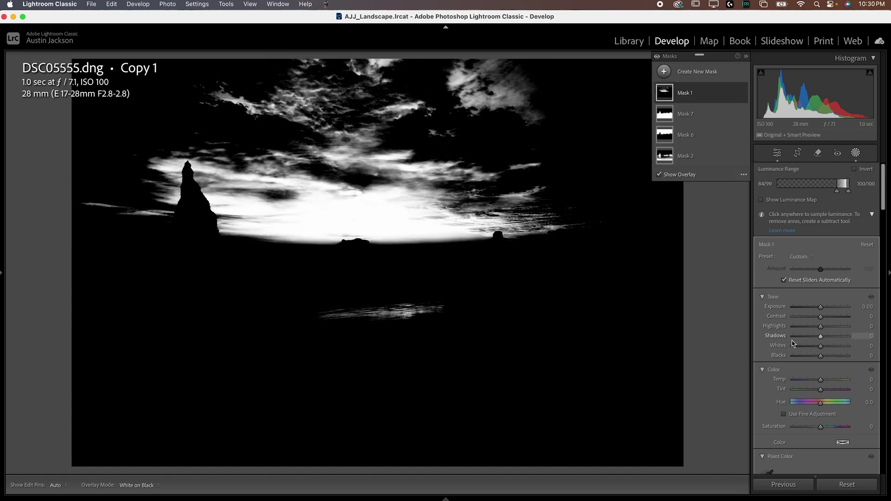
drag(820, 309, 822, 309)
mouse_move(821, 349)
mouse_down()
mouse_move(836, 346)
mouse_move(810, 326)
mouse_move(836, 346)
mouse_up()
double_click(821, 308)
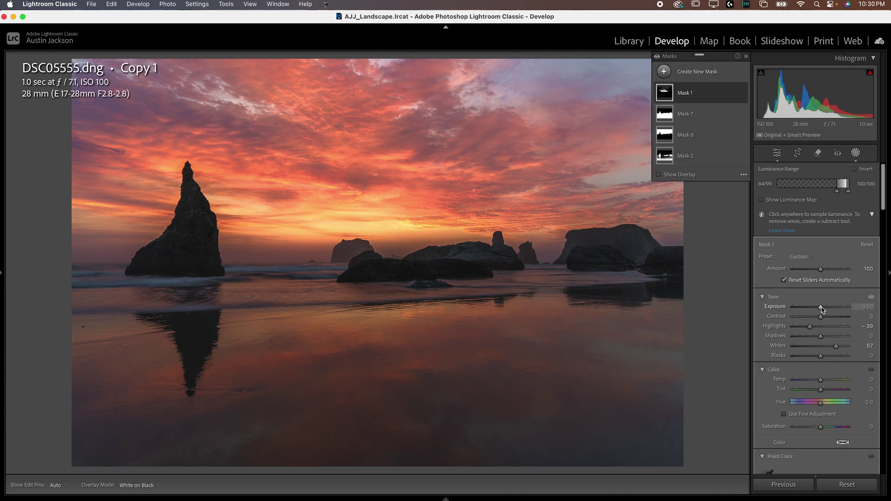
- Compare the sky with and without Mask 1
click(743, 94)
click(743, 93)
click(742, 93)
click(742, 93)
click(743, 94)
click(743, 94)
click(743, 94)
click(743, 94)
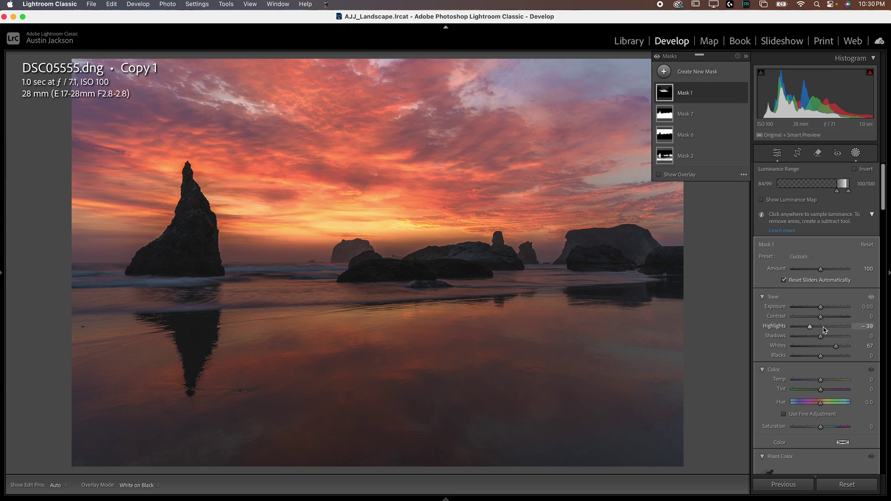
- Push Mask 1's Whites higher, compare again, then delete Mask 1
drag(836, 346, 840, 348)
click(743, 93)
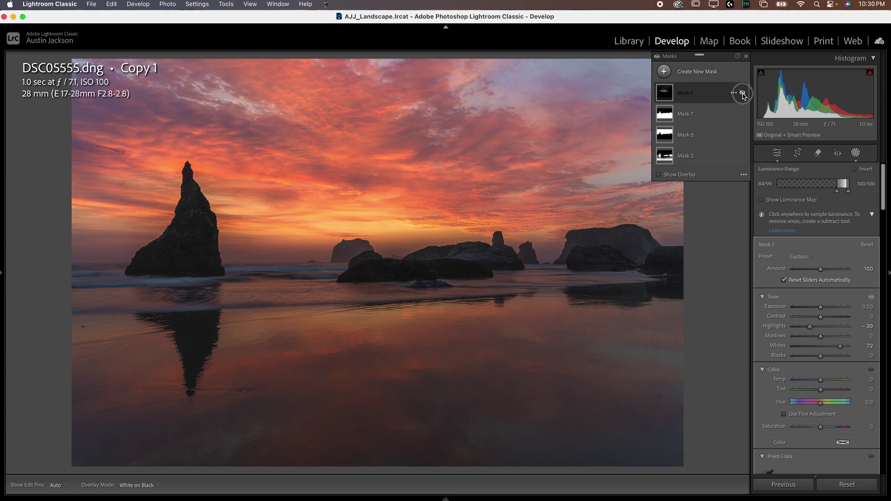
click(743, 94)
click(742, 93)
click(742, 94)
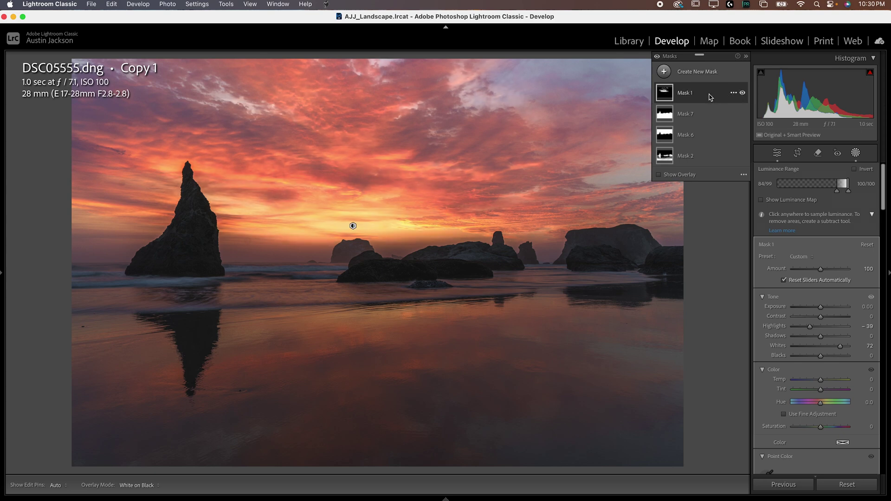
click(733, 93)
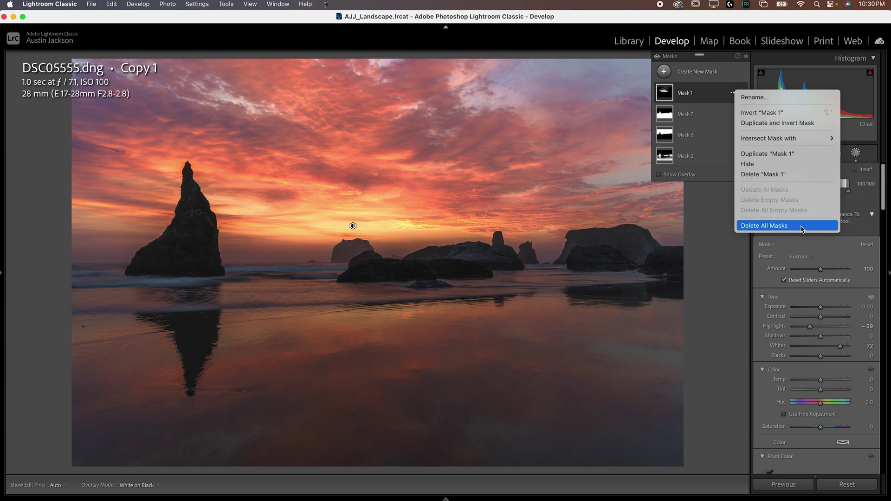
click(770, 174)
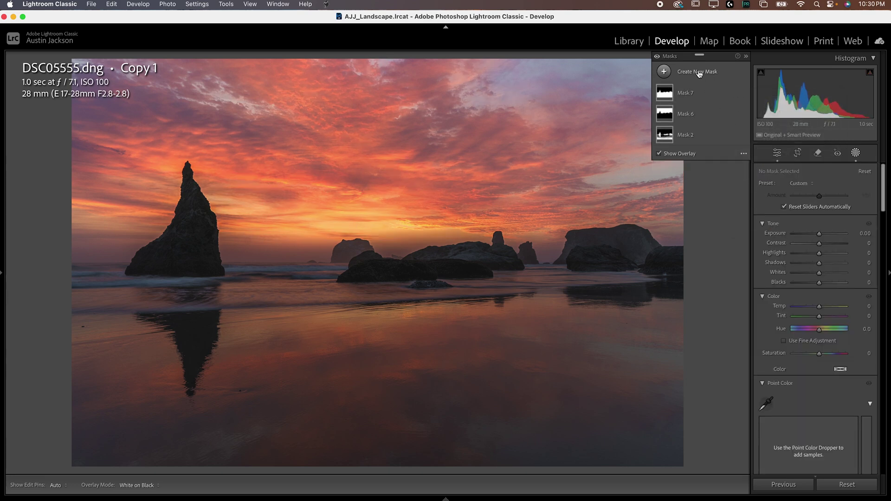
- Create a Sky mask, subtract a radial gradient from it, and invert the gradient
click(699, 73)
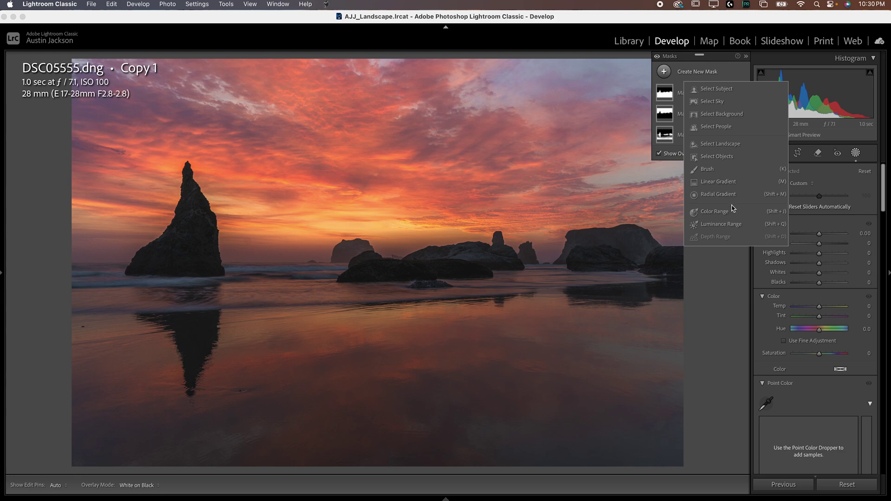
click(712, 101)
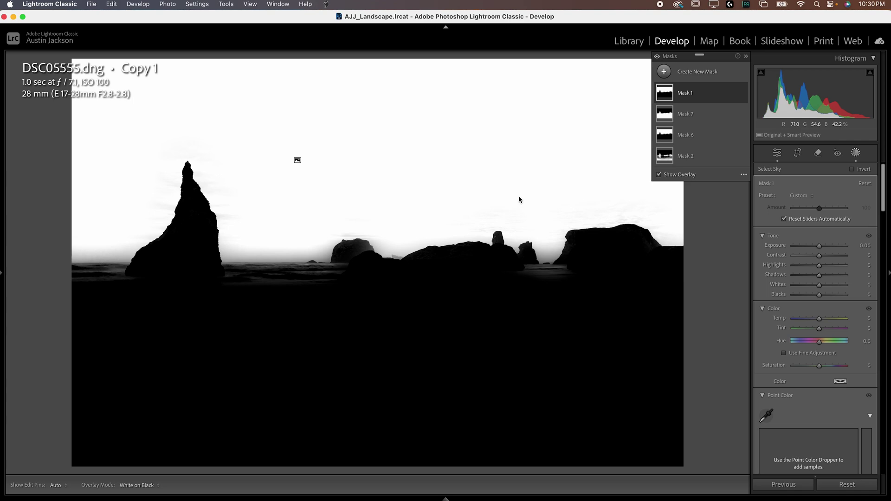
mouse_move(704, 97)
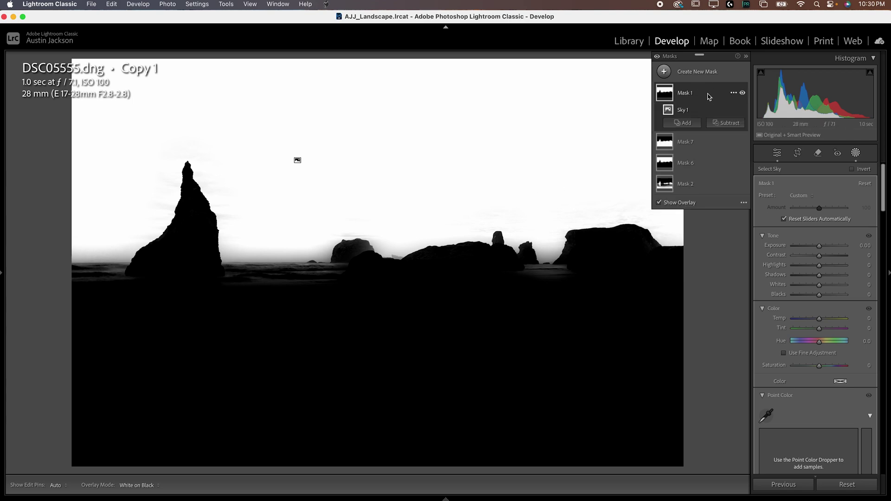
click(728, 123)
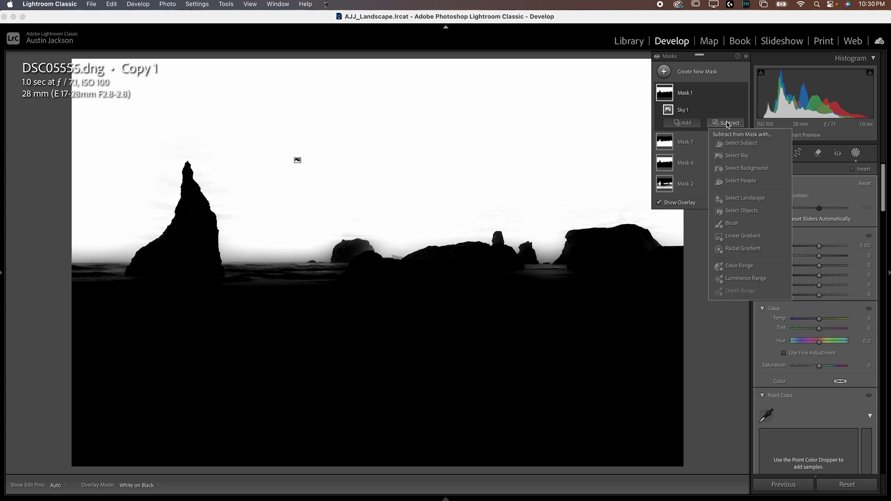
click(751, 249)
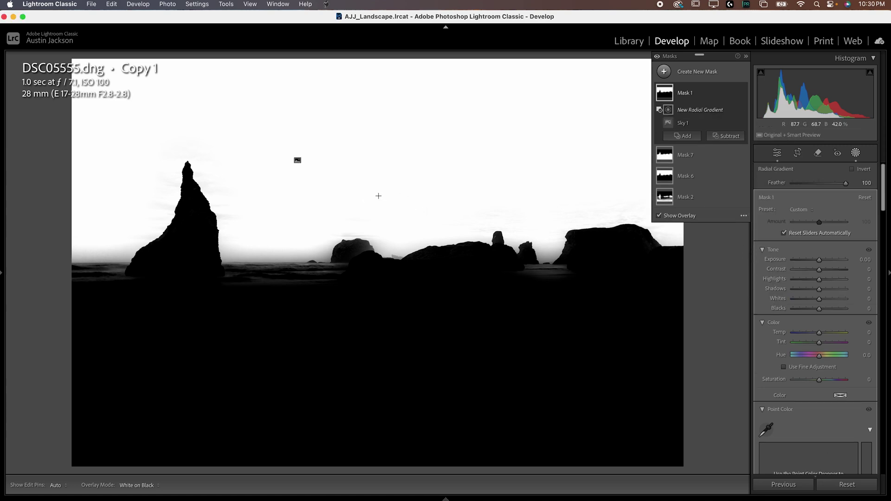
drag(379, 195, 640, 75)
click(734, 114)
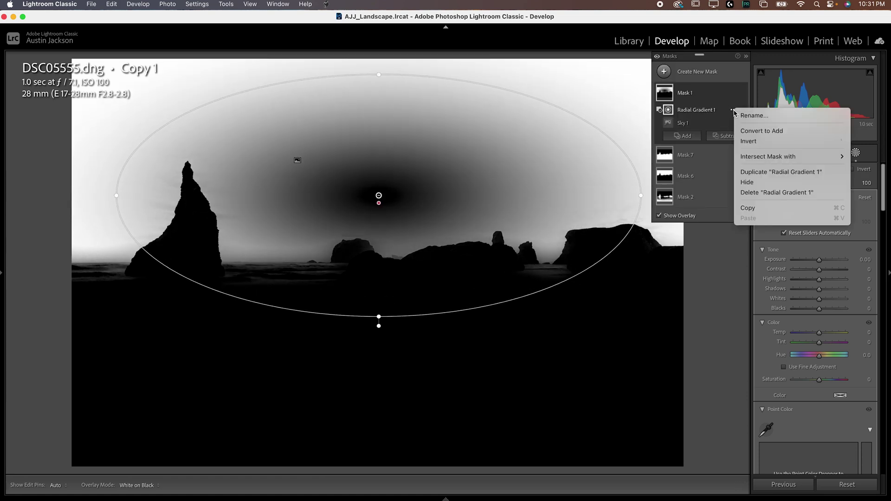
click(743, 138)
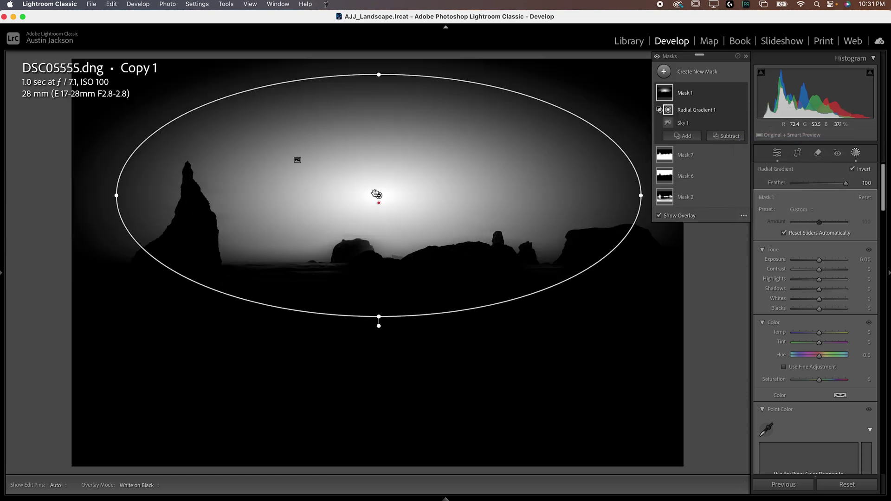
- Move the oval onto the horizon, stretch it taller and wider, and hide the overlay
drag(379, 195, 381, 241)
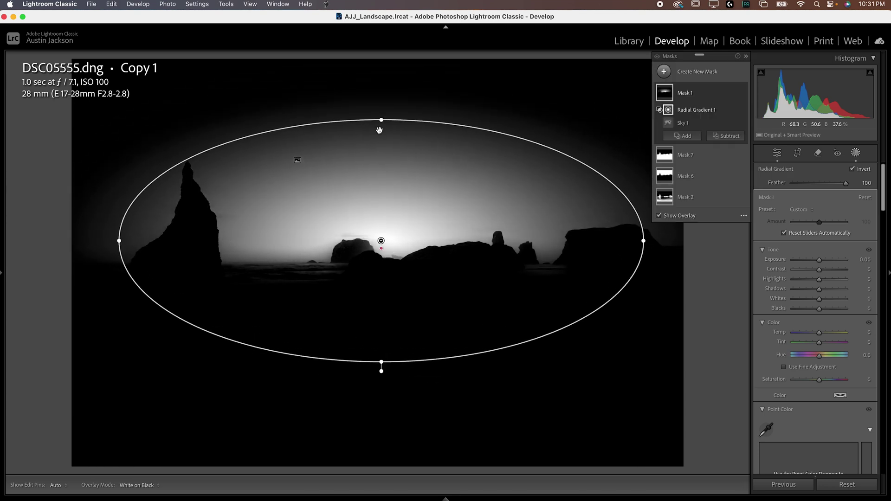
drag(383, 120, 384, 104)
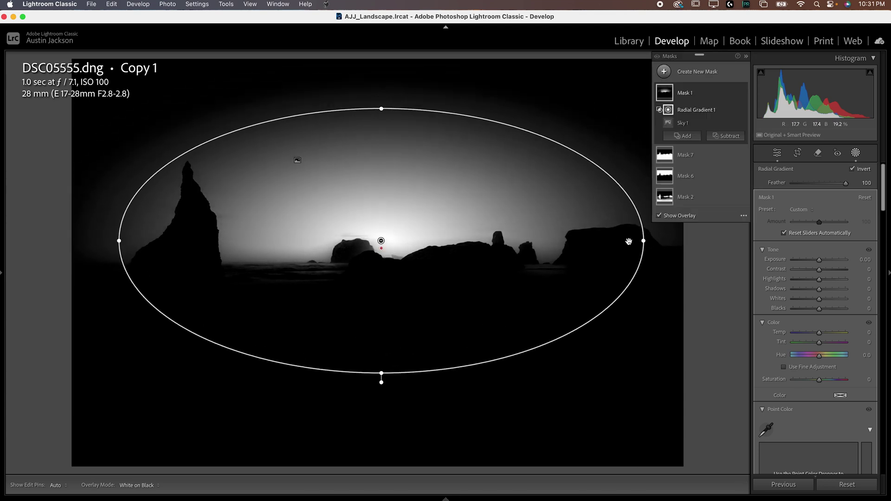
drag(641, 241, 697, 240)
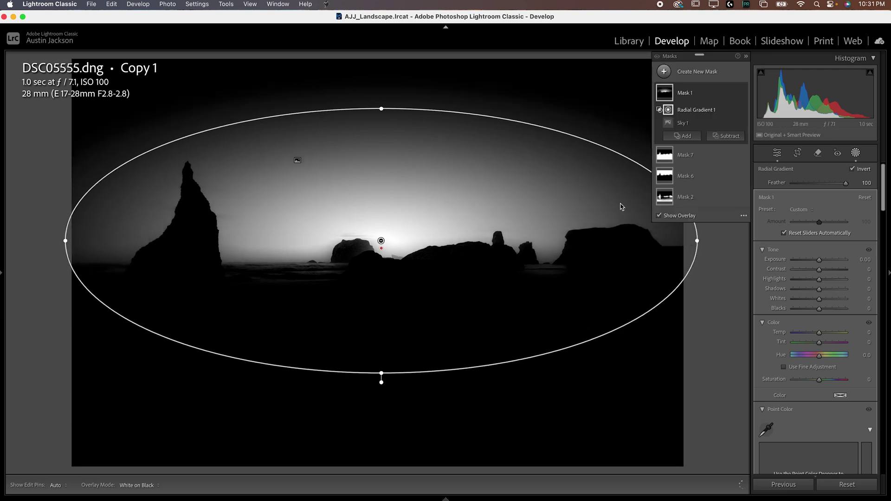
drag(381, 105, 384, 97)
drag(381, 241, 384, 234)
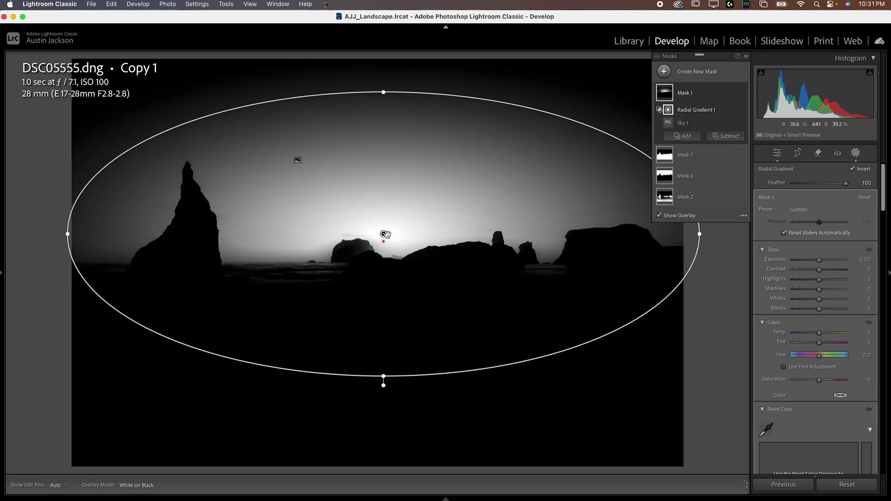
click(677, 216)
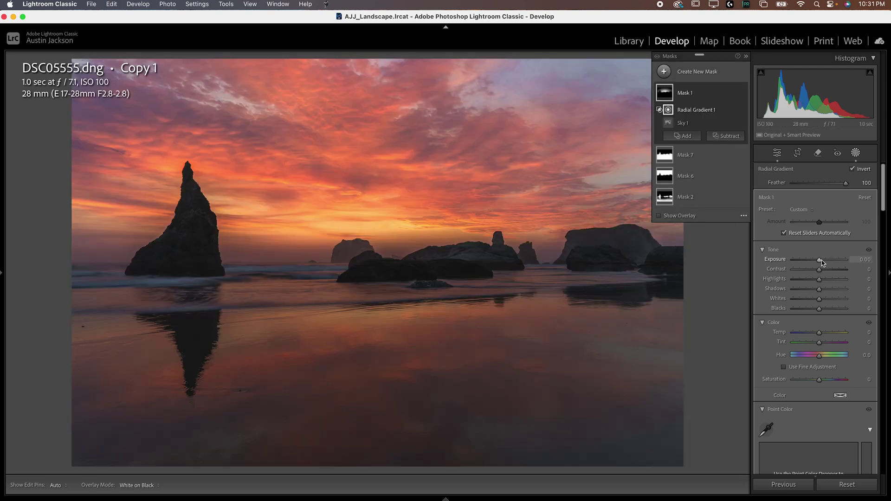
- Set the sky mask's Whites to 81 and Exposure to 0.14, comparing it on and off
mouse_move(823, 299)
mouse_down()
mouse_move(852, 300)
mouse_move(833, 300)
mouse_move(851, 301)
mouse_move(836, 299)
mouse_move(831, 278)
mouse_move(808, 279)
mouse_move(840, 300)
mouse_up()
drag(821, 262, 821, 260)
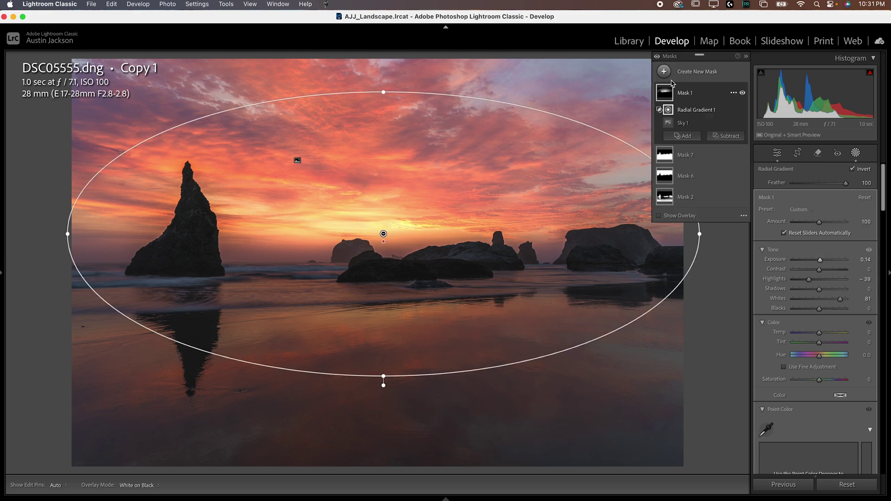
click(743, 93)
click(743, 93)
- Reposition the gradient oval, lower Feather to 71, and compare with the mask off
mouse_move(383, 234)
mouse_down()
mouse_move(383, 213)
mouse_move(402, 272)
mouse_move(391, 269)
mouse_move(380, 230)
mouse_move(372, 143)
mouse_move(370, 223)
mouse_move(379, 222)
mouse_up()
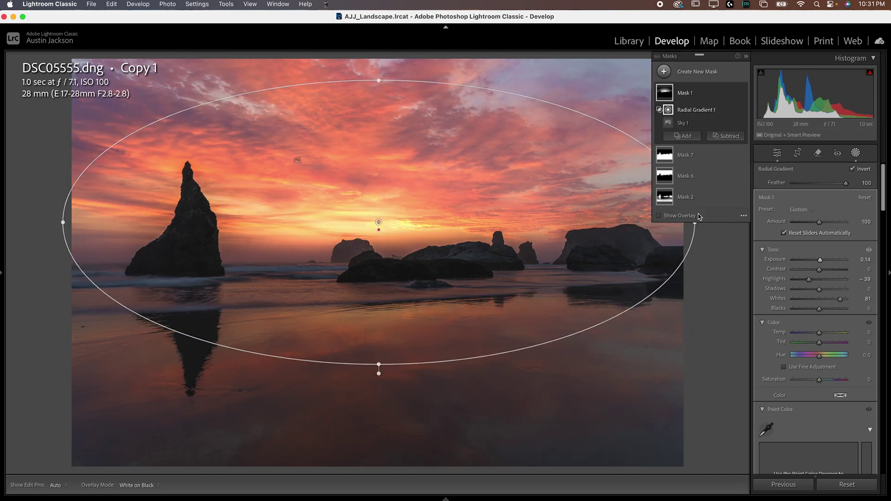
mouse_move(822, 182)
mouse_down()
mouse_move(801, 185)
mouse_move(840, 183)
mouse_move(811, 185)
mouse_move(830, 184)
mouse_up()
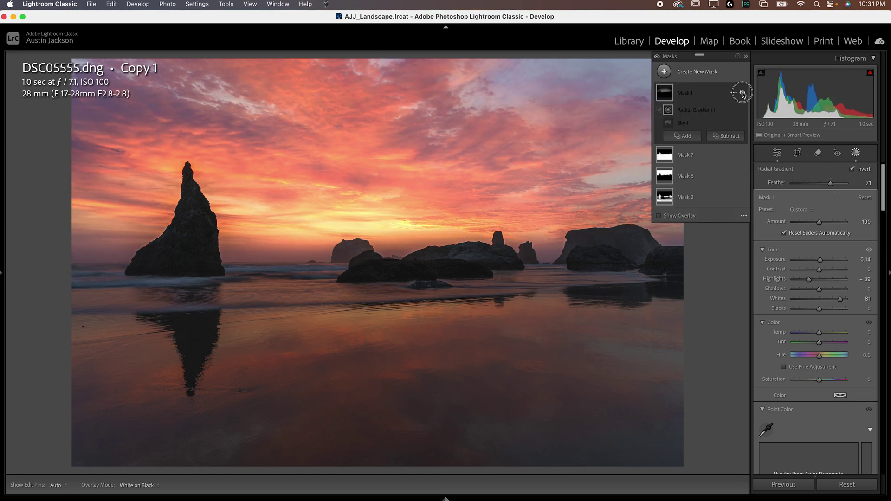
click(742, 93)
click(742, 92)
click(742, 93)
click(743, 94)
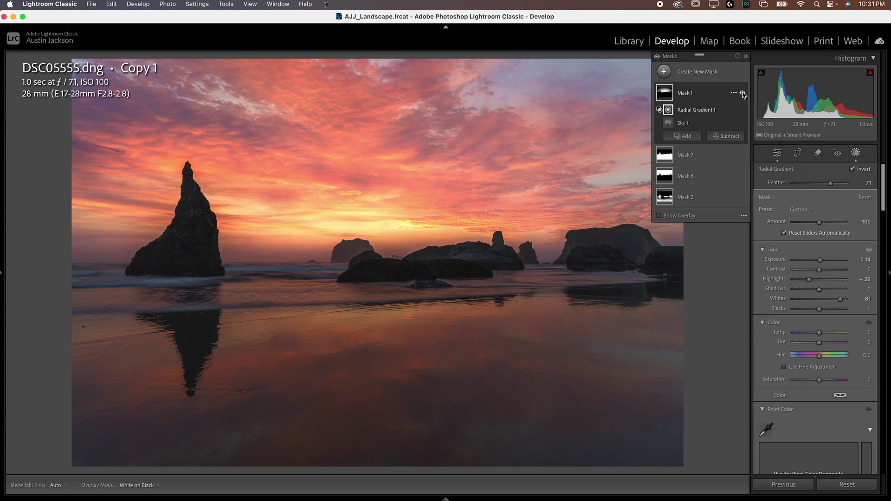
- Draw a large radial gradient across the whole photo and invert it to cover the edges
click(693, 72)
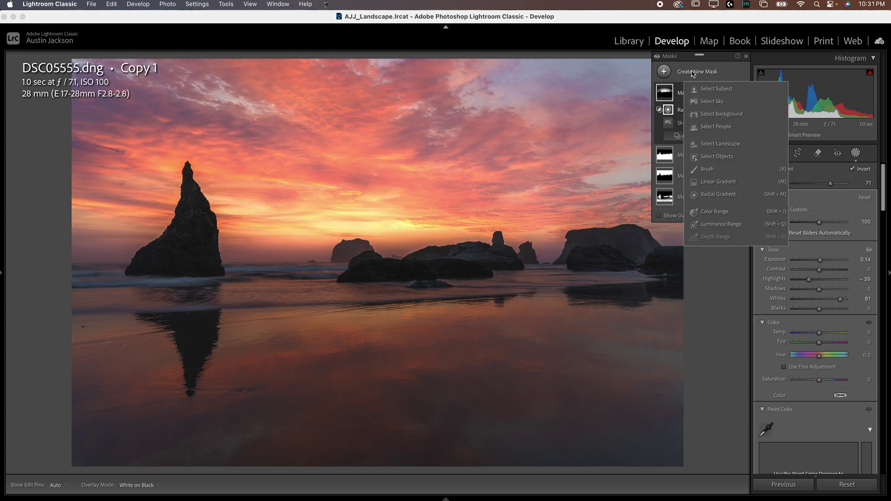
click(719, 194)
drag(373, 259, 743, 58)
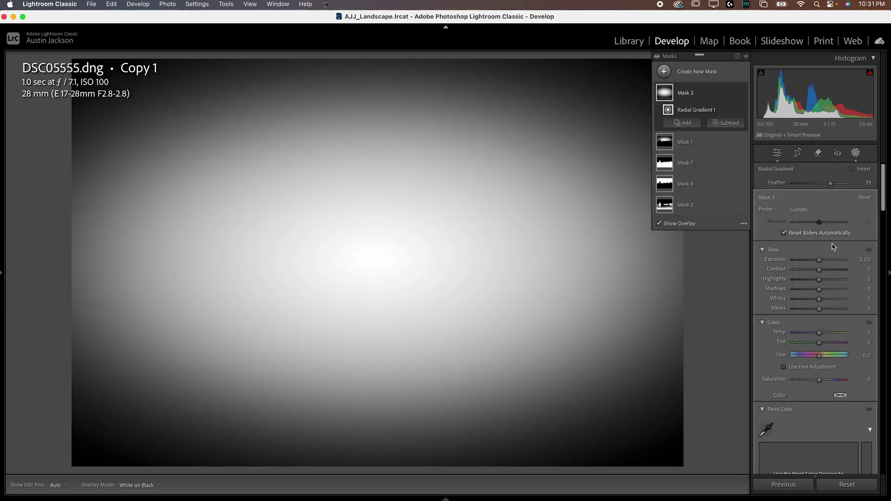
click(670, 225)
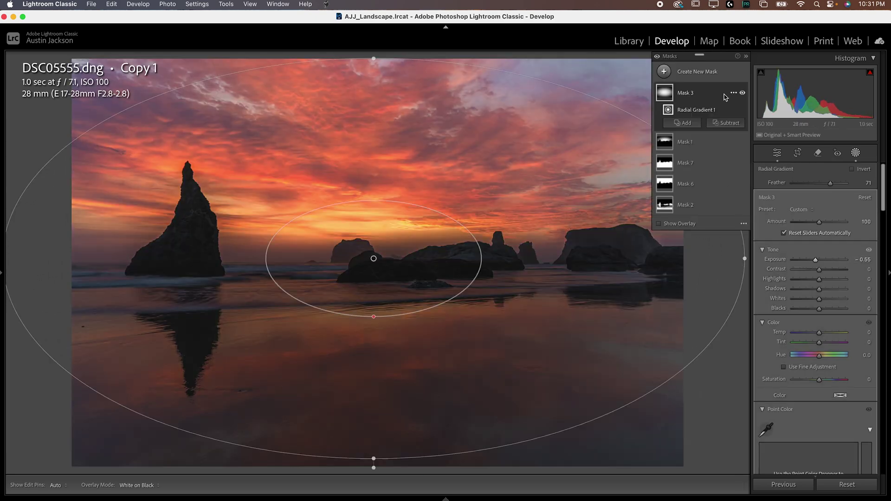
click(733, 93)
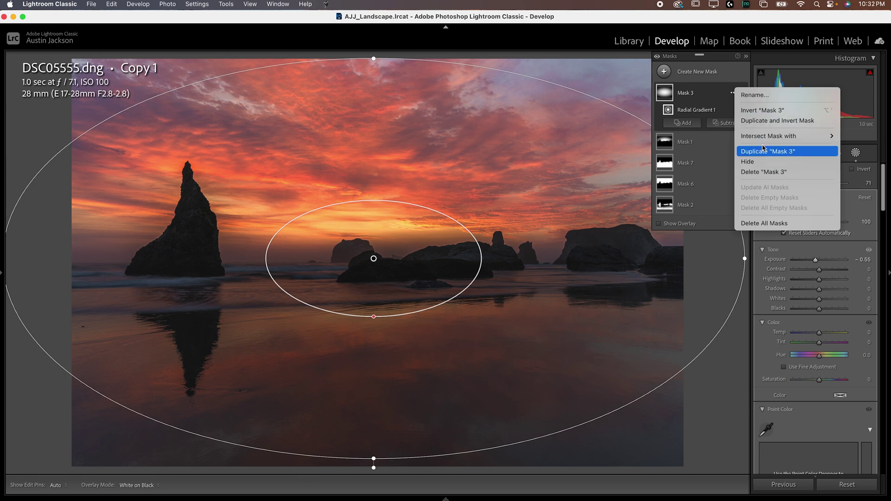
click(762, 110)
- Set the vignette Exposure to -0.40, enlarge the oval upward, and compare masks on and off
drag(816, 261, 816, 262)
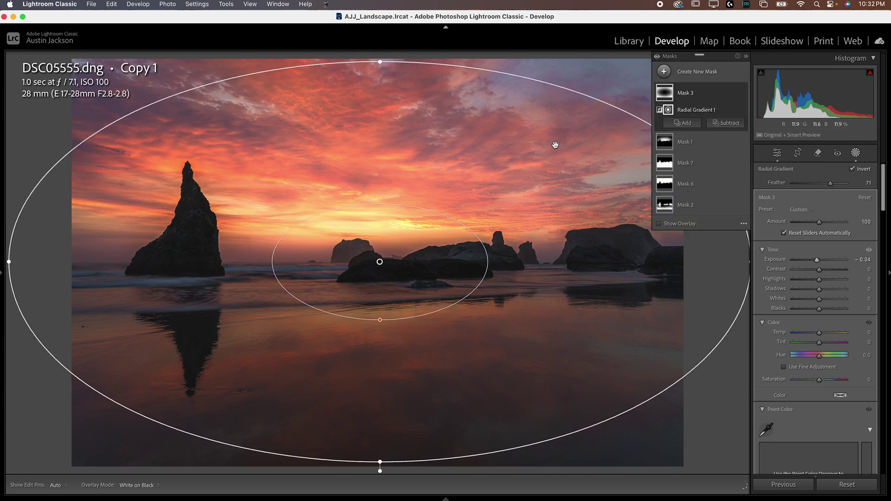
drag(383, 69, 382, 51)
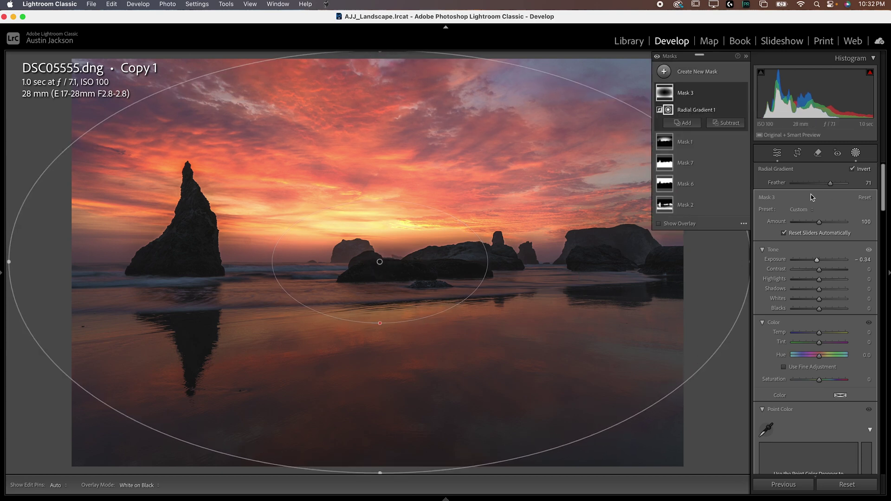
drag(817, 259, 816, 261)
click(742, 93)
click(743, 93)
click(741, 142)
click(741, 142)
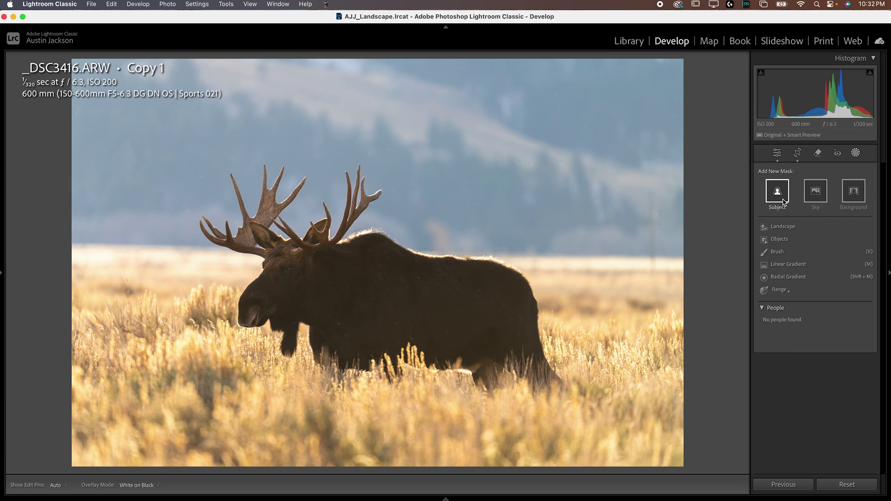
- Create a Sky mask and subtract the moose with Select Subject, checking Subject 1's toggle
click(812, 199)
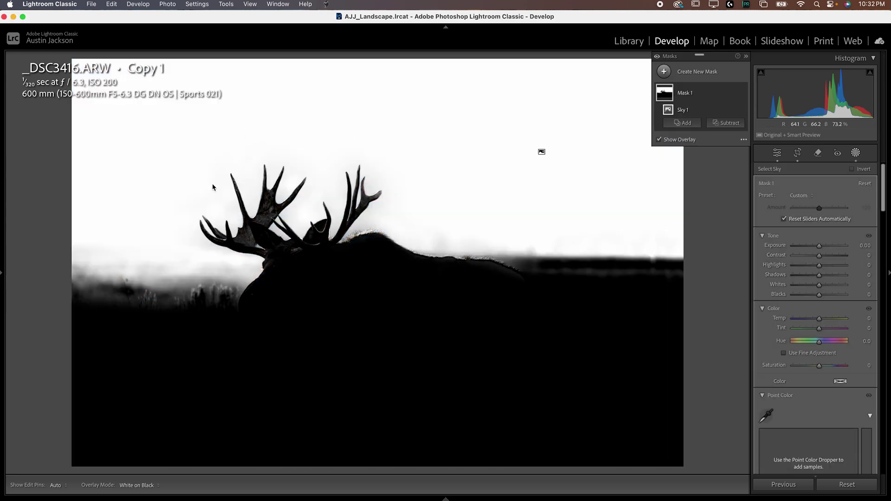
click(722, 125)
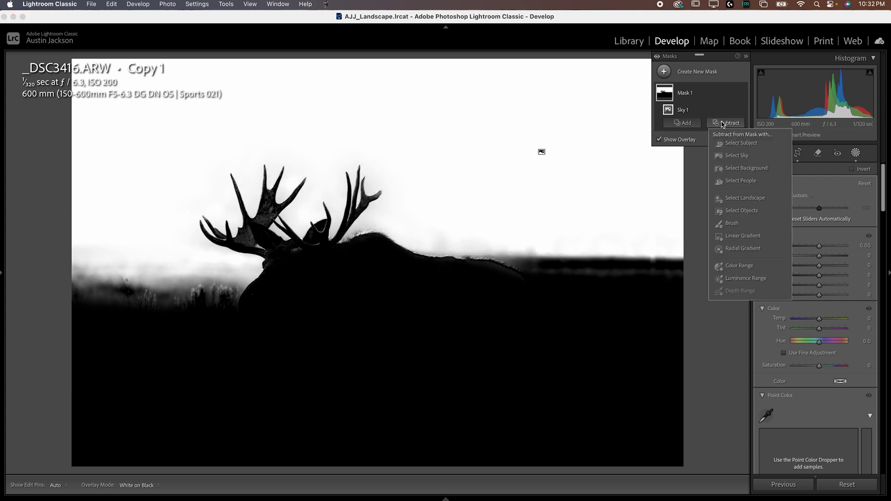
click(741, 144)
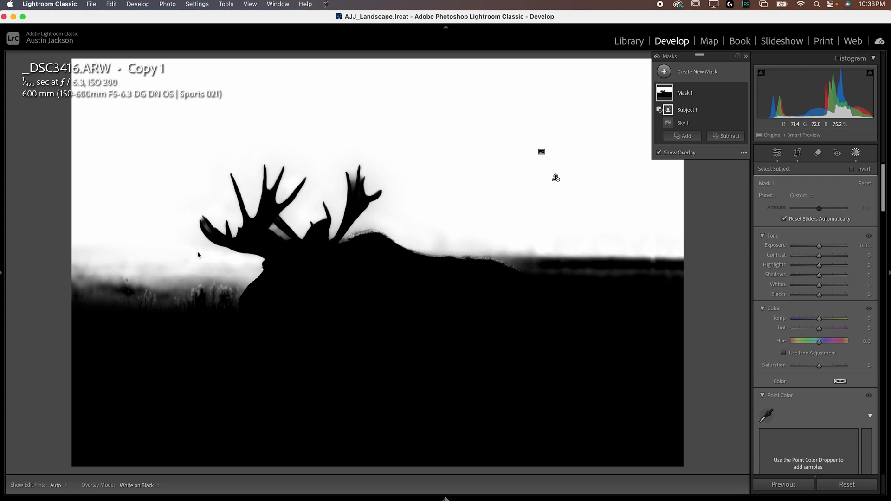
click(742, 110)
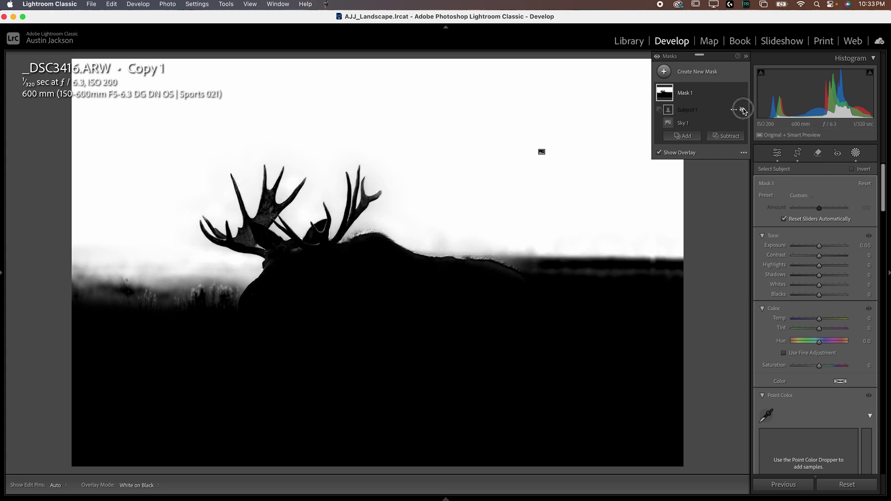
click(742, 110)
click(742, 110)
click(743, 110)
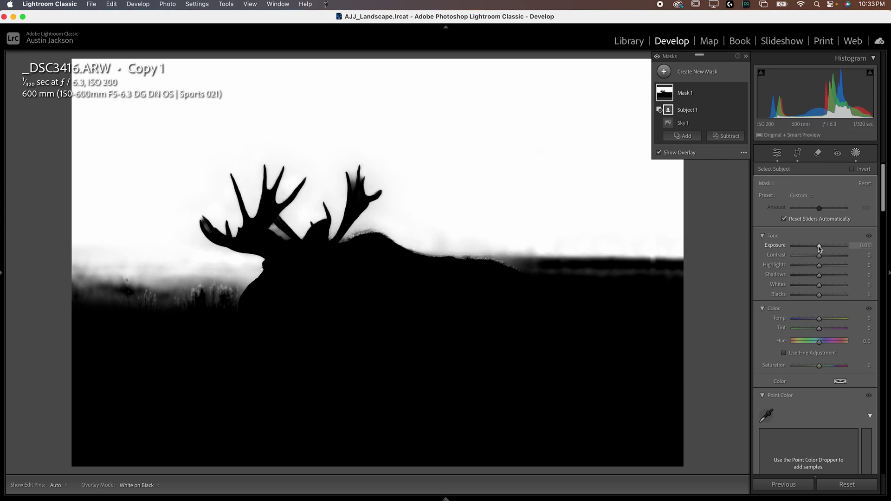
- Raise the sky mask's Exposure to 0.26 and Whites to 22, checking the overlay
click(658, 153)
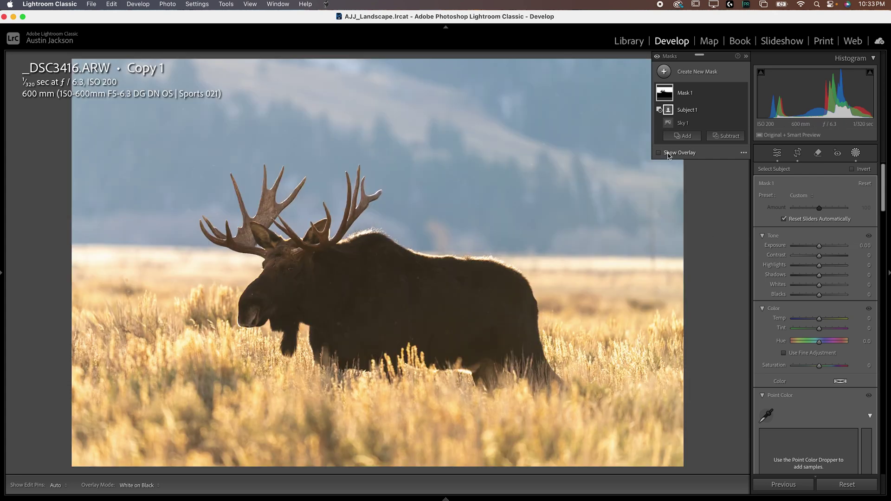
click(668, 153)
click(669, 154)
drag(819, 247, 821, 248)
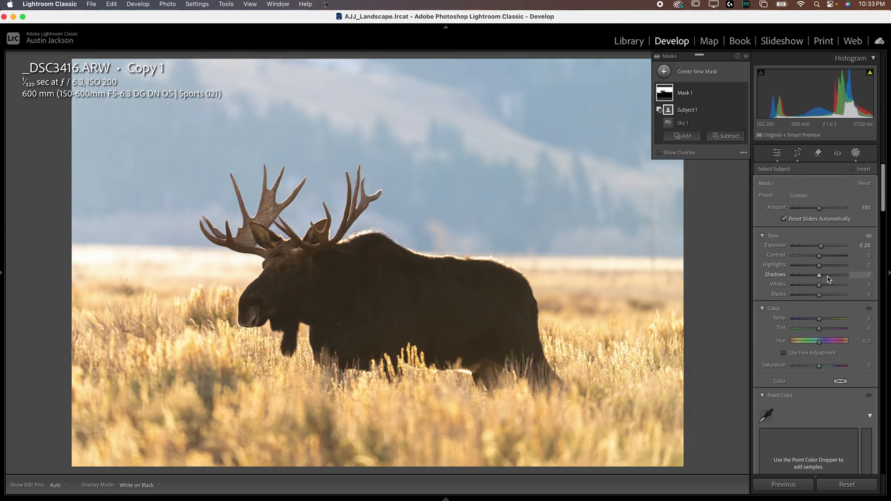
drag(820, 285, 796, 269)
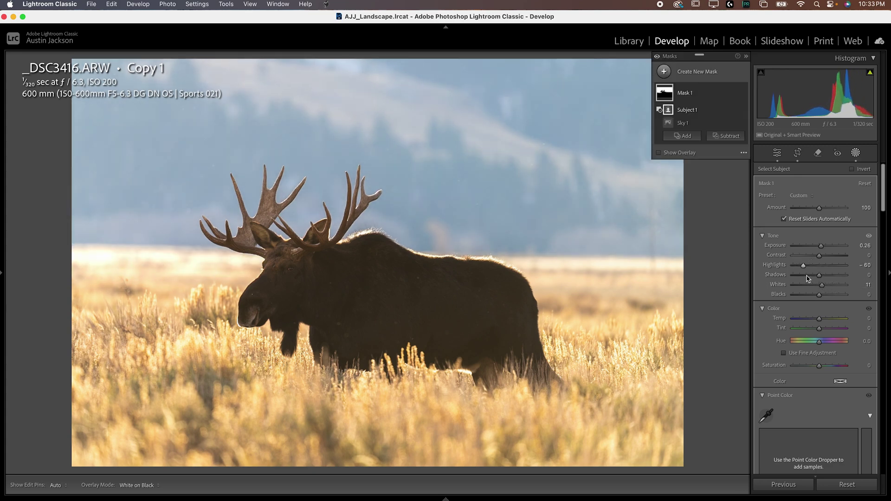
- Set Clarity to -100 and try Dehaze, resetting it back to 0
scroll(805, 288, down, 10)
scroll(805, 292, down, 5)
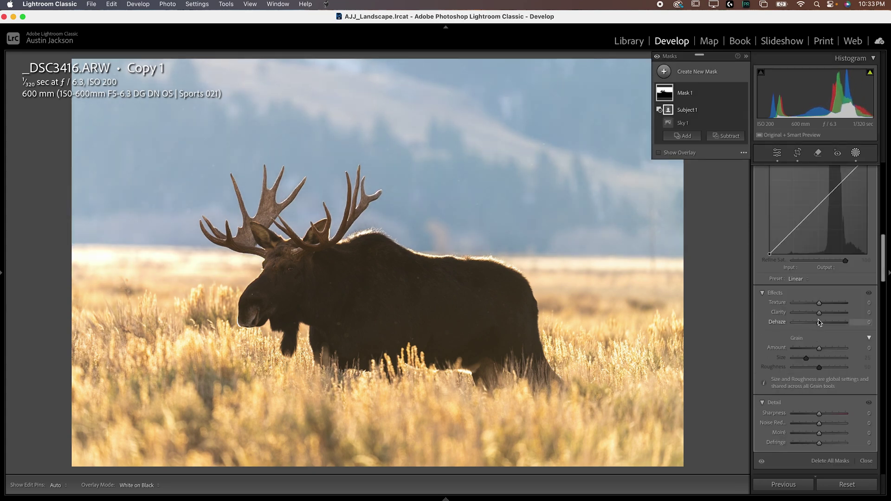
drag(819, 313, 785, 317)
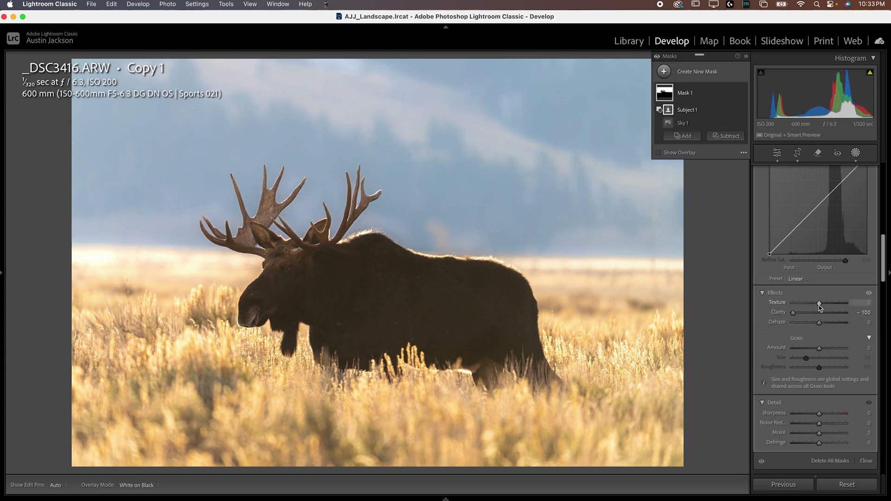
drag(818, 322, 811, 325)
double_click(823, 323)
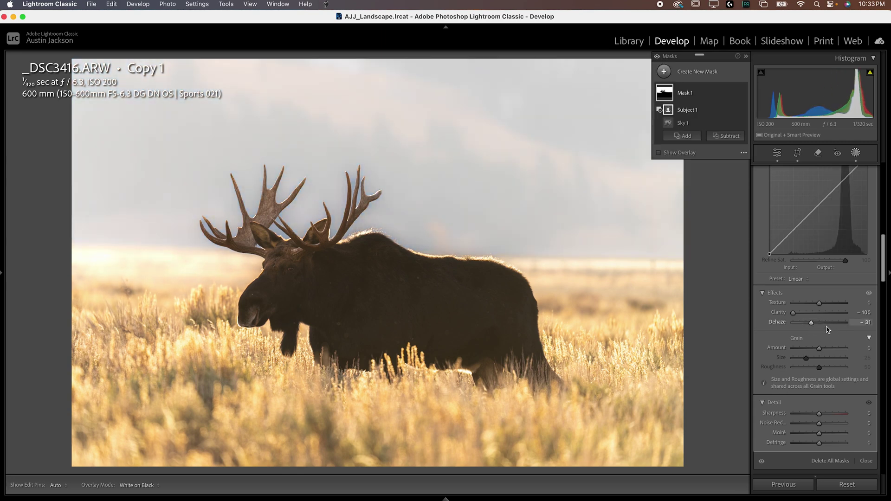
double_click(811, 325)
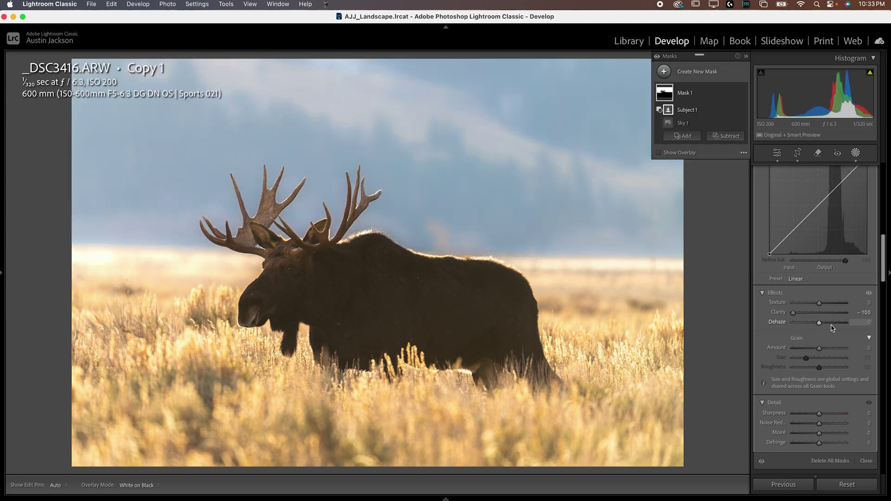
- Raise Whites to 25 and Exposure to 0.36, then hide Mask 1 to compare
scroll(831, 328, up, 10)
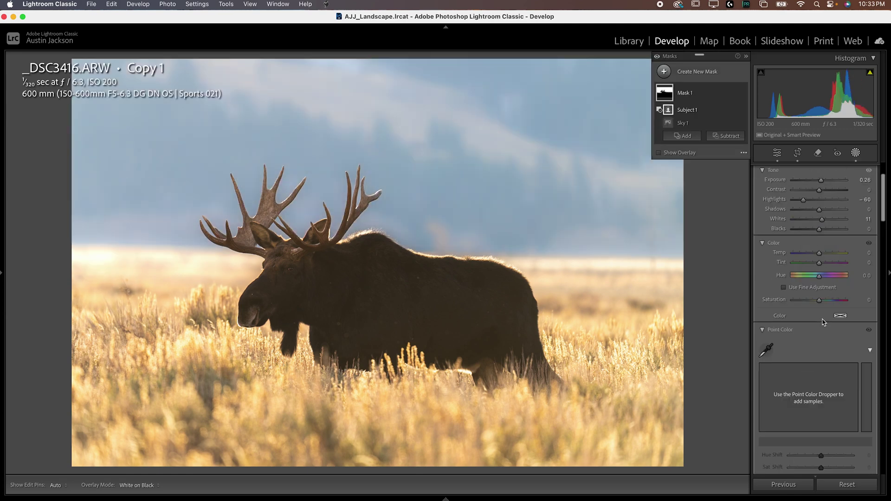
scroll(823, 322, up, 3)
drag(822, 284, 824, 284)
drag(821, 249, 822, 249)
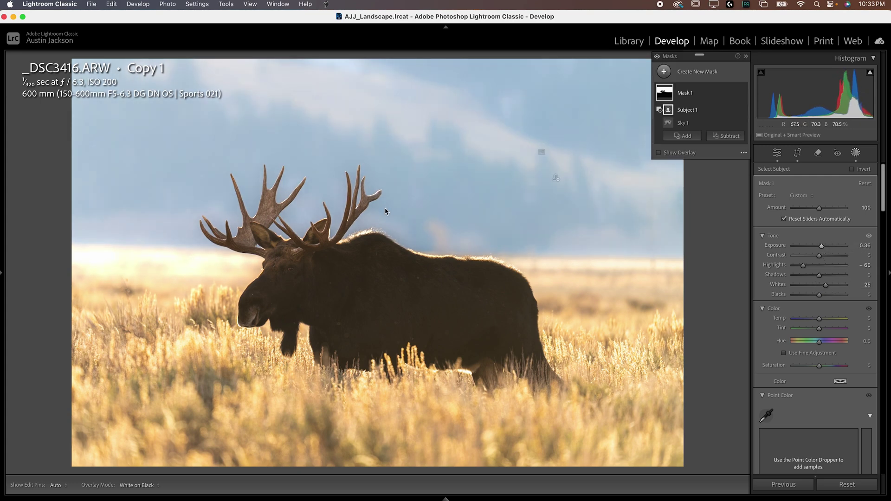
click(743, 93)
- Compare Mask 1's effect on and off, then duplicate Mask 1
click(744, 92)
click(744, 93)
click(743, 92)
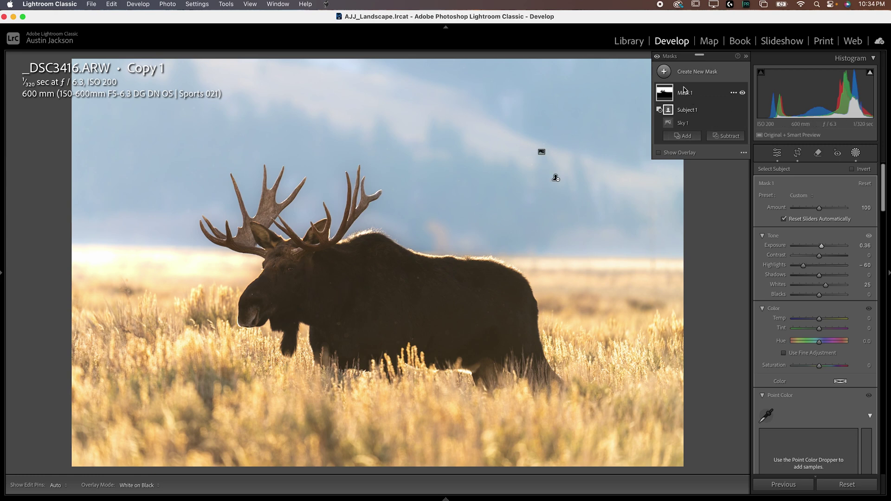
click(733, 94)
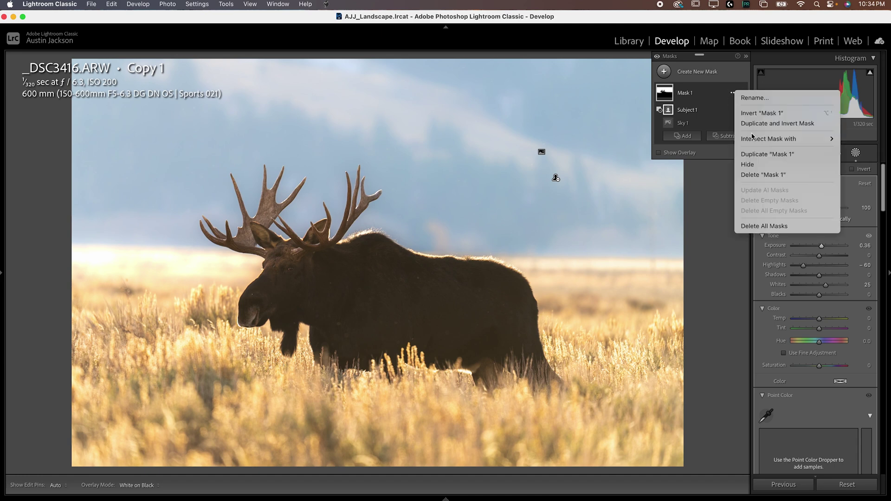
click(758, 154)
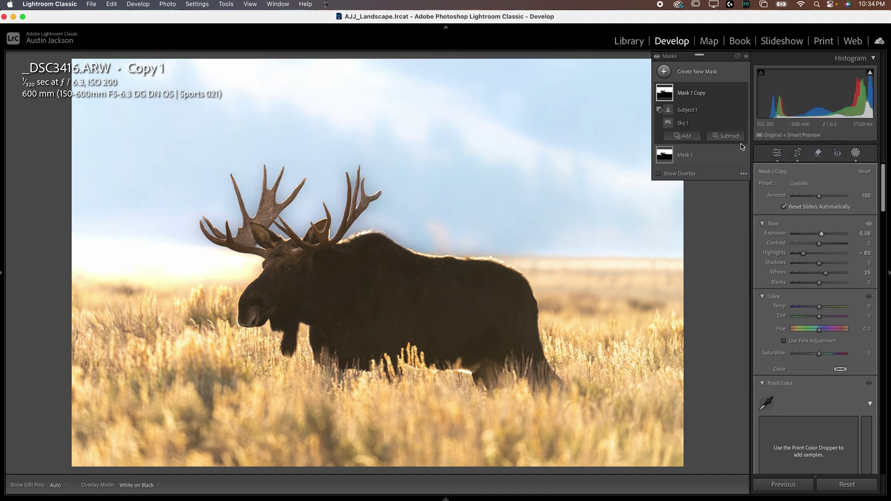
- Reset the copy's Exposure, Highlights, Whites and Clarity to 0 and show the mask overlay
double_click(821, 233)
double_click(803, 253)
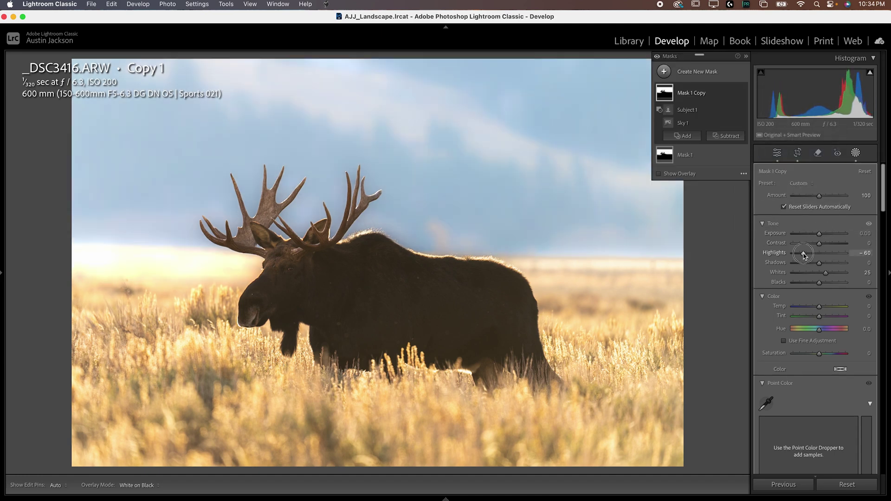
click(826, 274)
double_click(826, 274)
scroll(840, 325, down, 10)
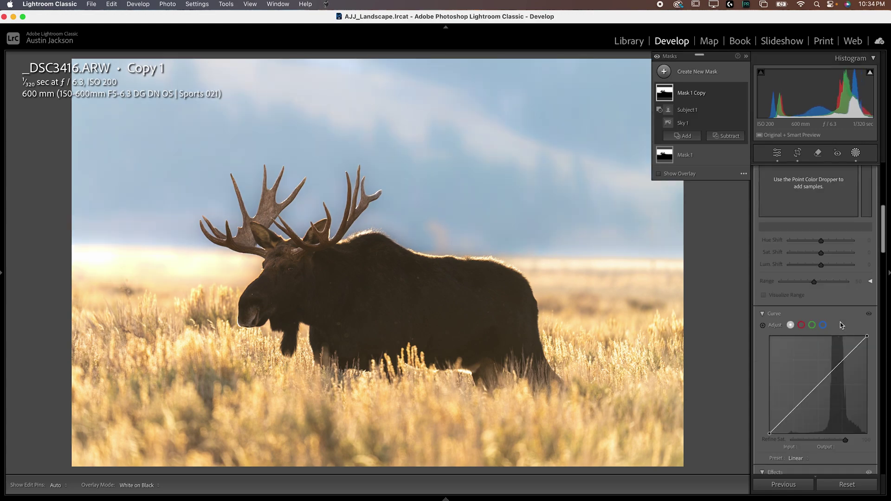
double_click(807, 299)
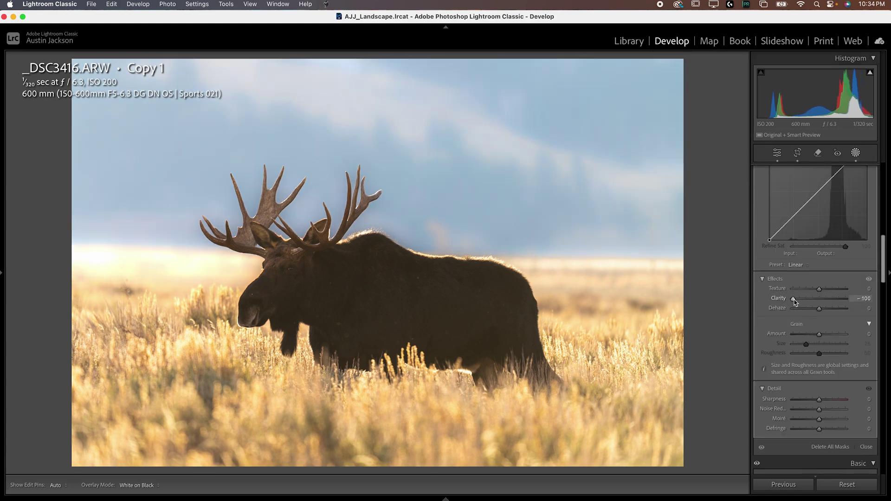
key(o)
scroll(817, 278, up, 10)
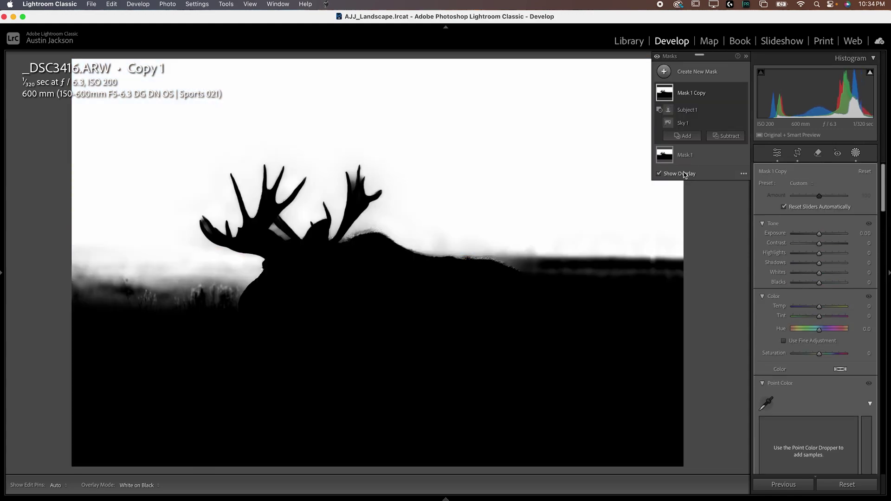
click(684, 174)
click(684, 174)
- Subtract an inverted linear gradient drawn down to the antlers from Mask 1 Copy
click(717, 136)
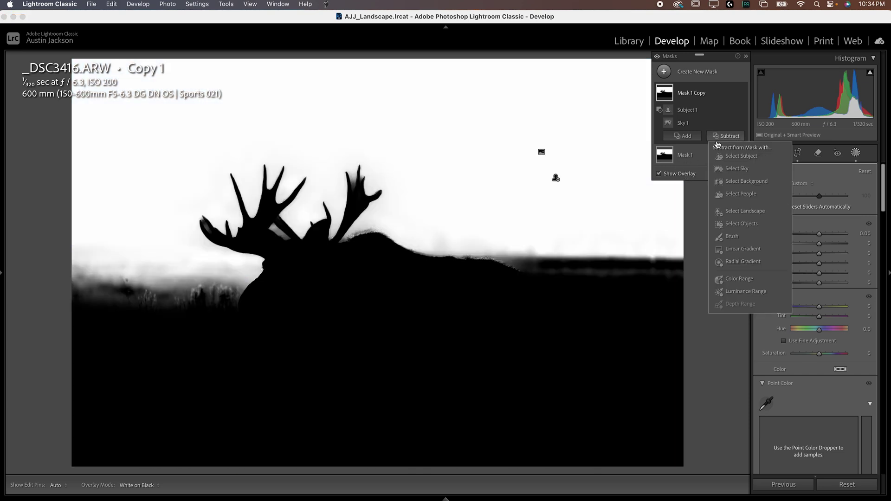
click(742, 251)
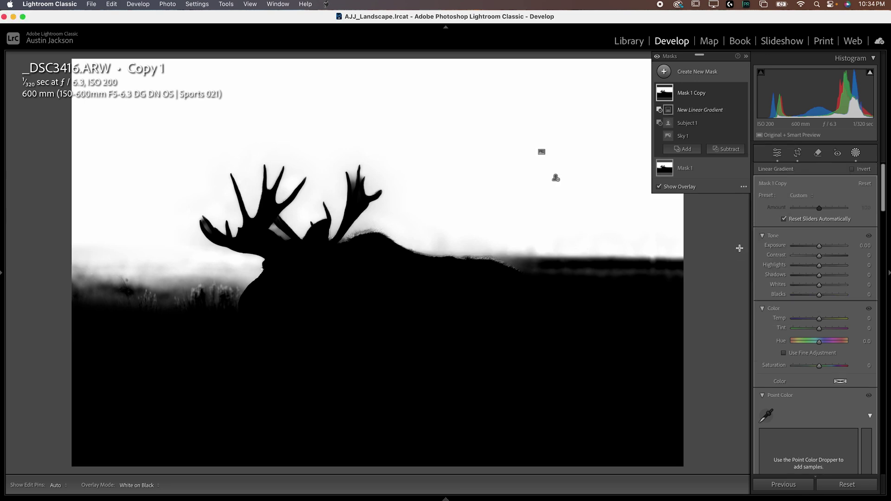
drag(350, 151, 353, 226)
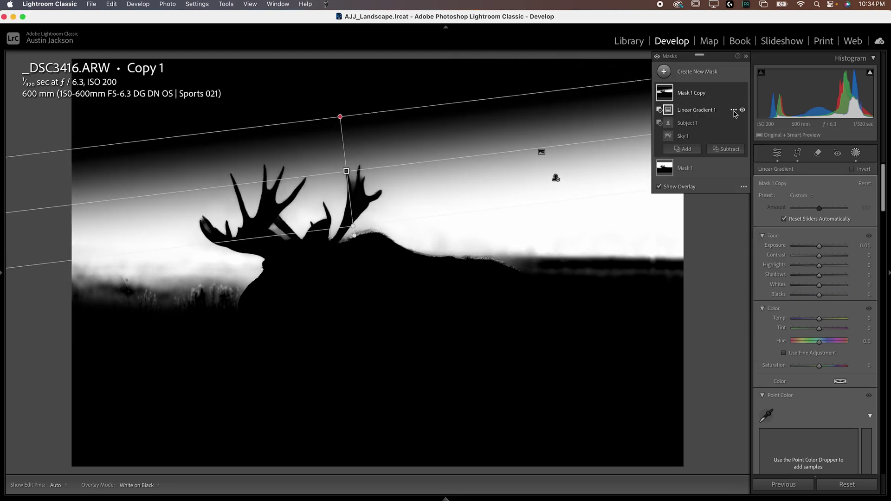
click(733, 110)
click(749, 142)
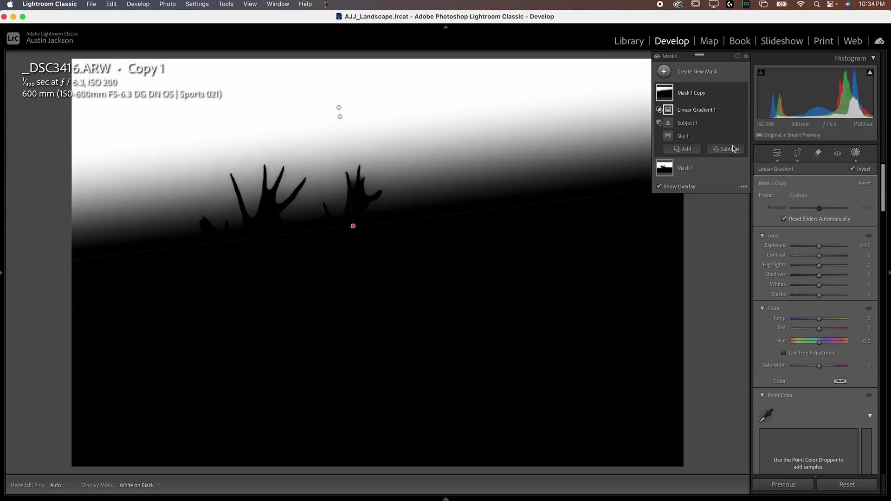
- Reposition, widen and level the gradient so it covers only the sky above the antlers
drag(347, 171, 334, 138)
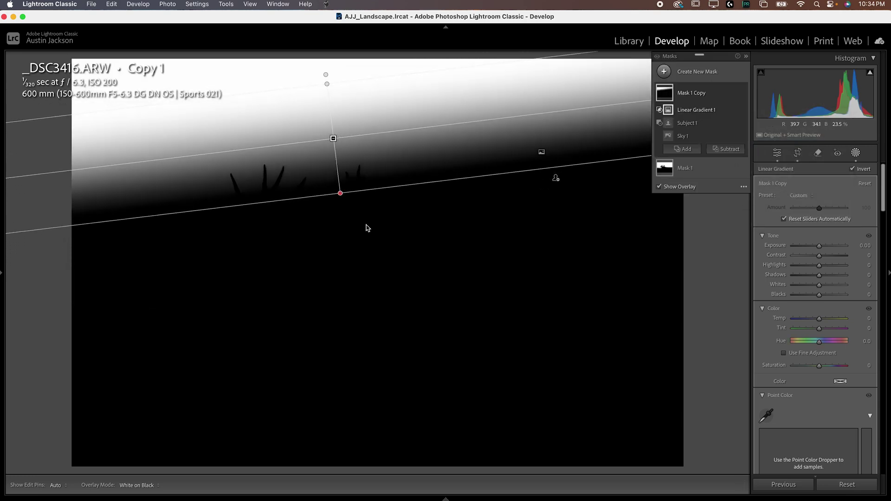
mouse_move(341, 194)
mouse_down()
mouse_move(346, 257)
mouse_move(331, 207)
mouse_up()
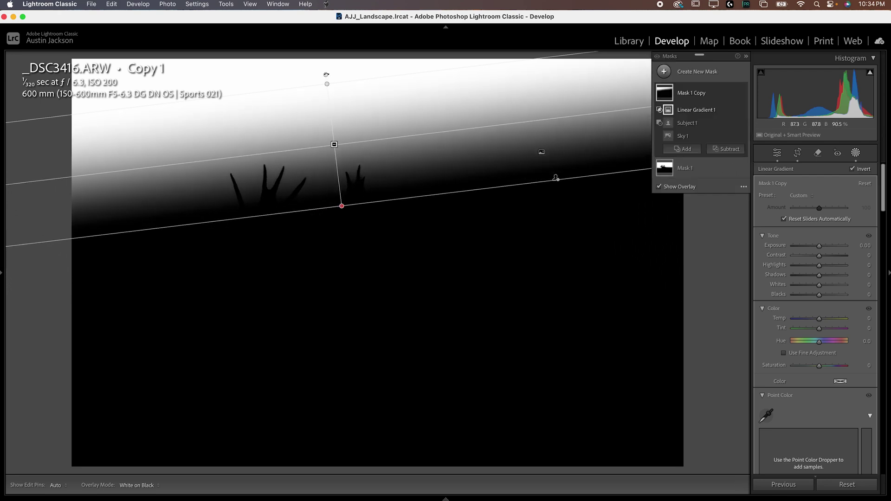
drag(327, 84, 318, 35)
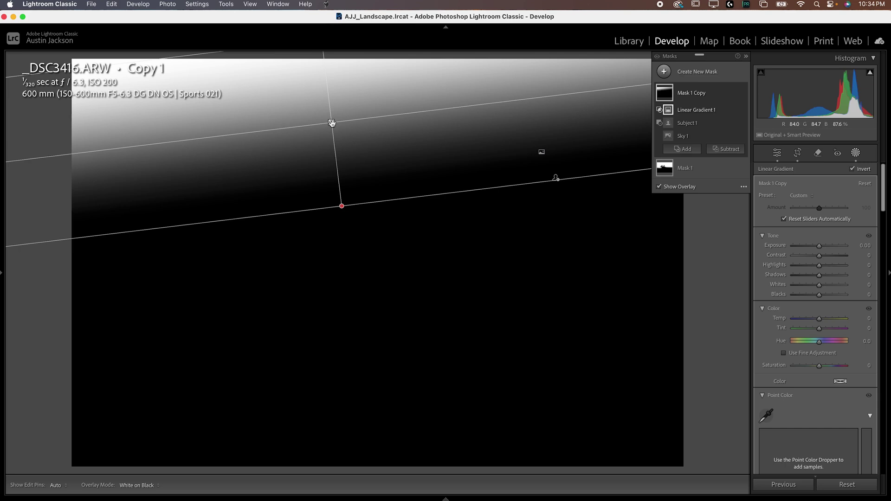
drag(332, 123, 323, 100)
drag(333, 181, 338, 227)
drag(324, 121, 318, 110)
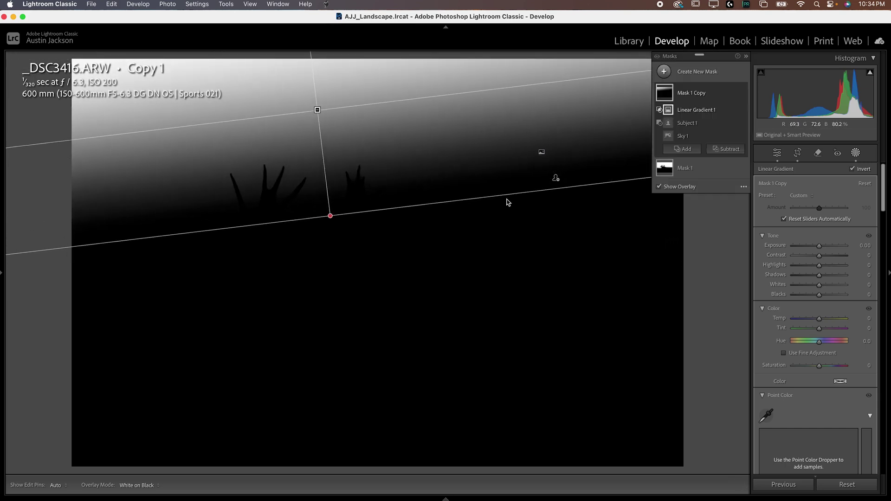
drag(506, 196, 506, 197)
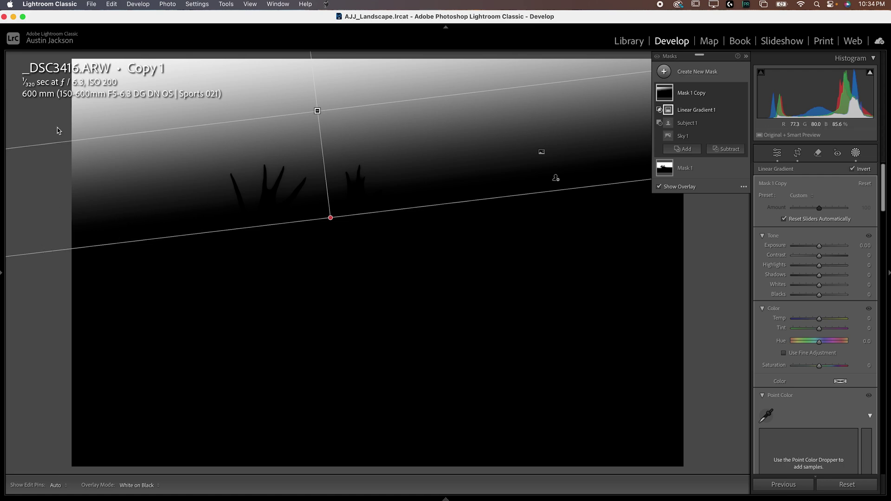
mouse_move(52, 140)
mouse_down()
mouse_move(58, 107)
mouse_move(53, 140)
mouse_up()
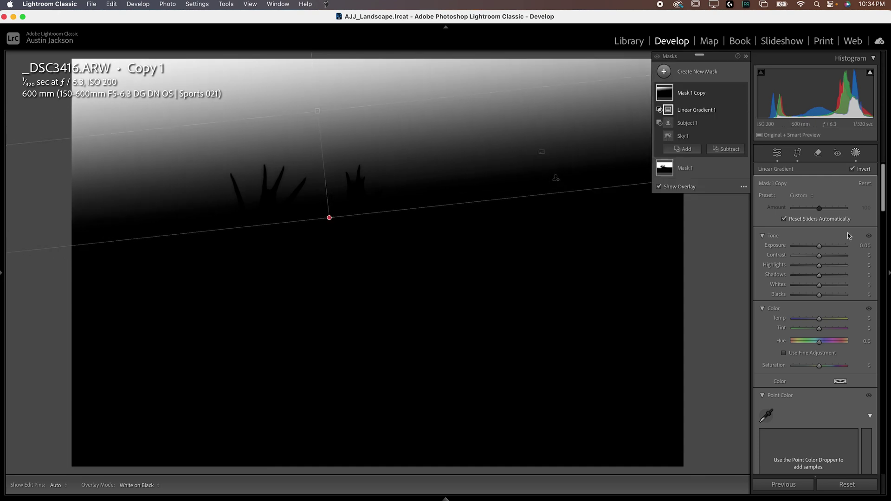
- Raise the copy's exposure to 0.74, then lower Mask 1 to exposure 0.16 and amount 45
drag(821, 249, 825, 249)
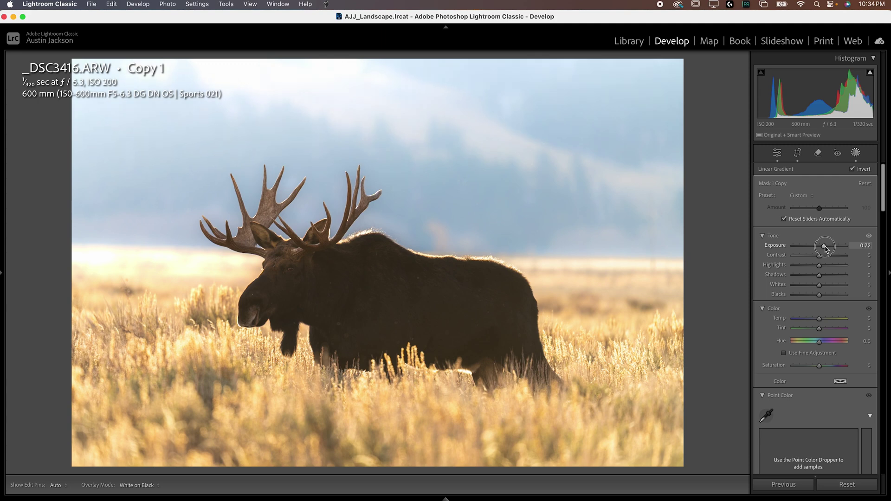
click(685, 114)
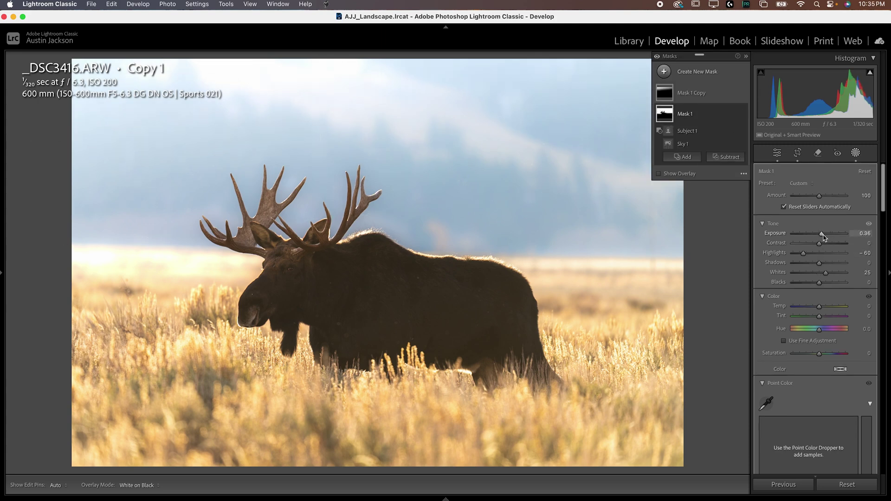
drag(821, 237, 819, 237)
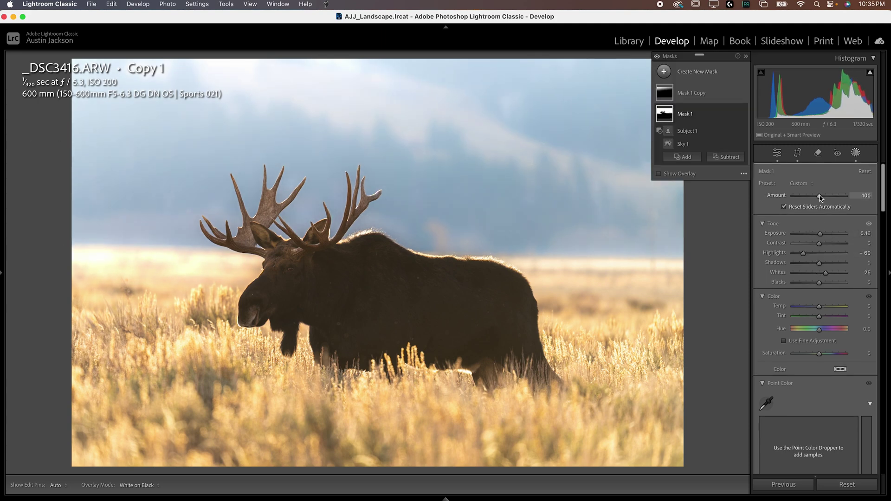
mouse_move(818, 197)
mouse_down()
mouse_move(797, 195)
mouse_move(805, 195)
mouse_up()
- Set Mask 1 Copy's exposure to 1.20 and whites to 15, comparing it on and off
click(692, 94)
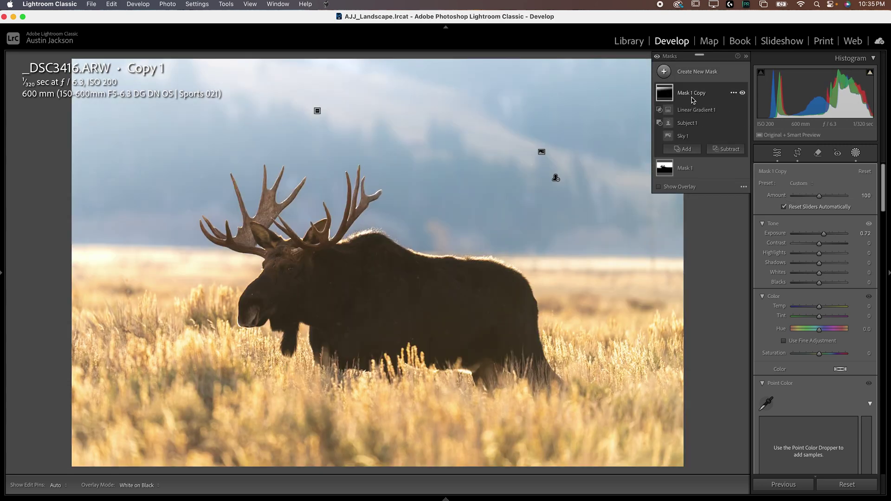
drag(823, 236, 827, 236)
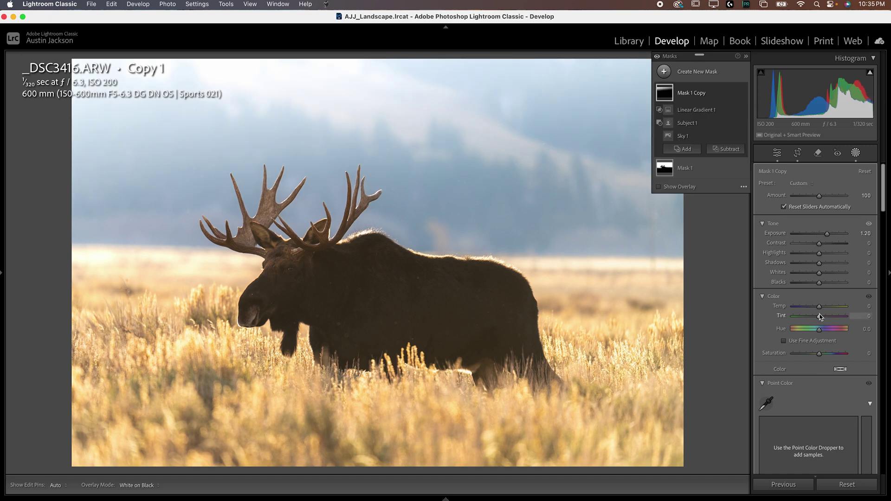
drag(819, 307, 819, 309)
drag(819, 273, 823, 277)
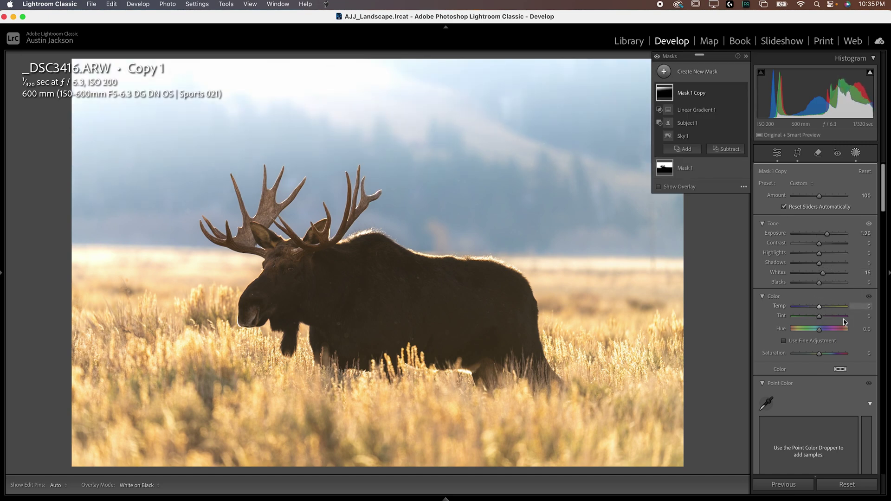
scroll(821, 325, down, 8)
scroll(845, 344, up, 8)
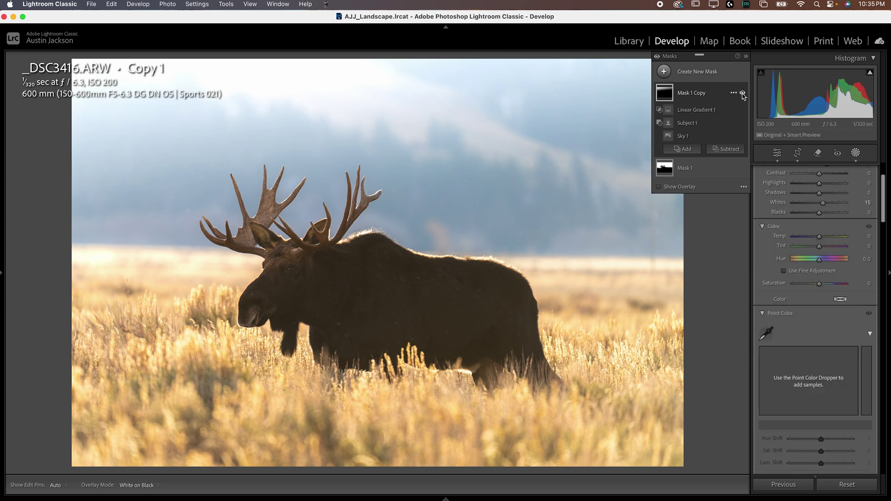
click(743, 95)
click(743, 94)
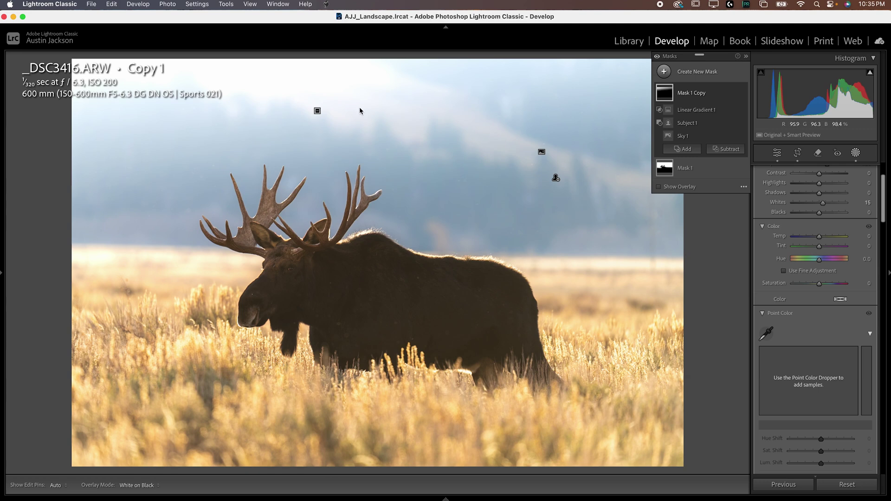
click(693, 80)
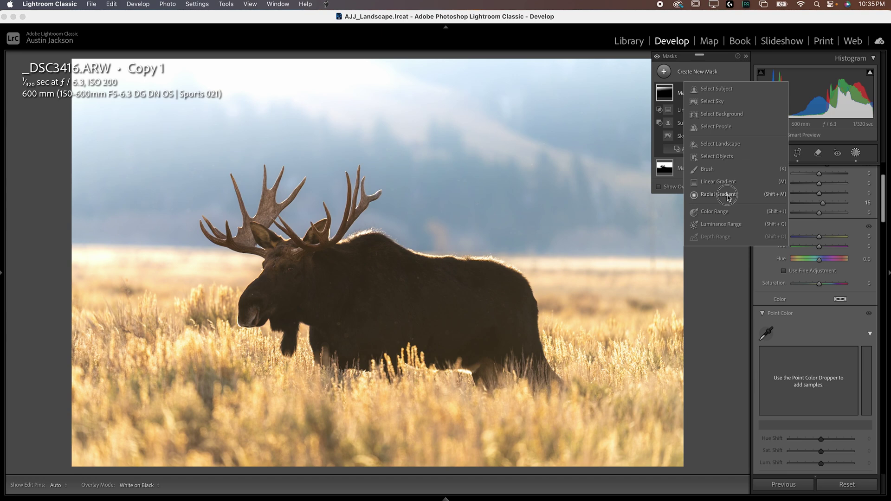
- Draw a new radial gradient mask centred on the moose and darken its exposure
click(728, 195)
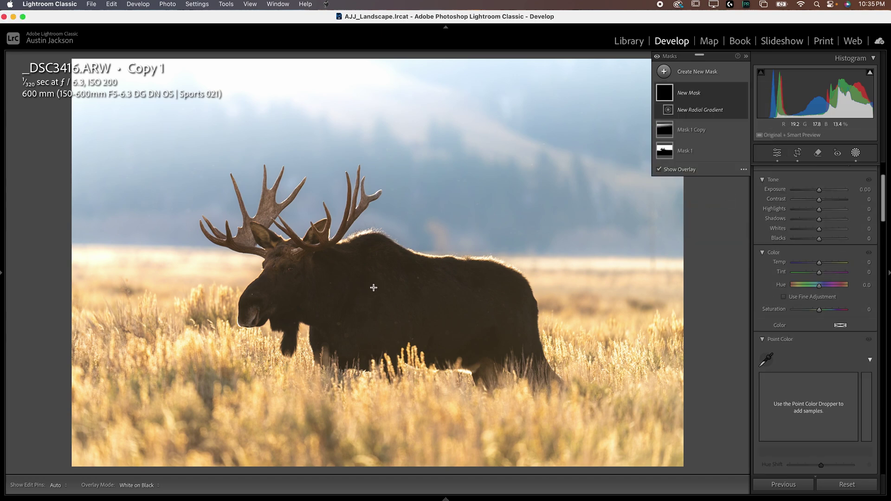
drag(375, 286, 743, 65)
drag(373, 296, 392, 258)
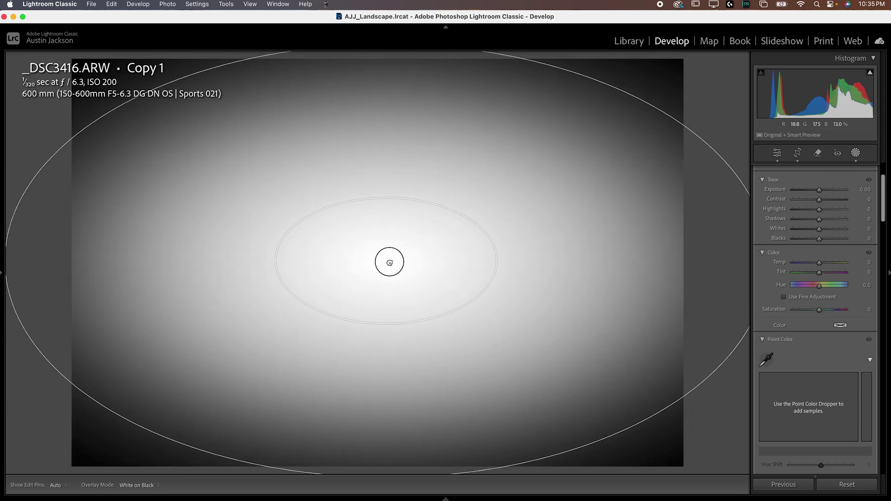
drag(819, 192, 816, 190)
- Invert Mask 2 so it darkens the edges at exposure −1.34, nudging its centre up
click(733, 93)
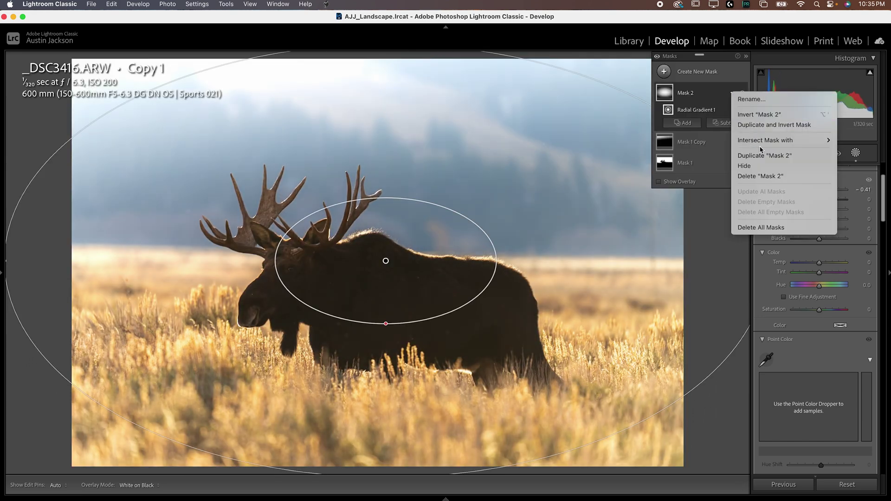
click(755, 114)
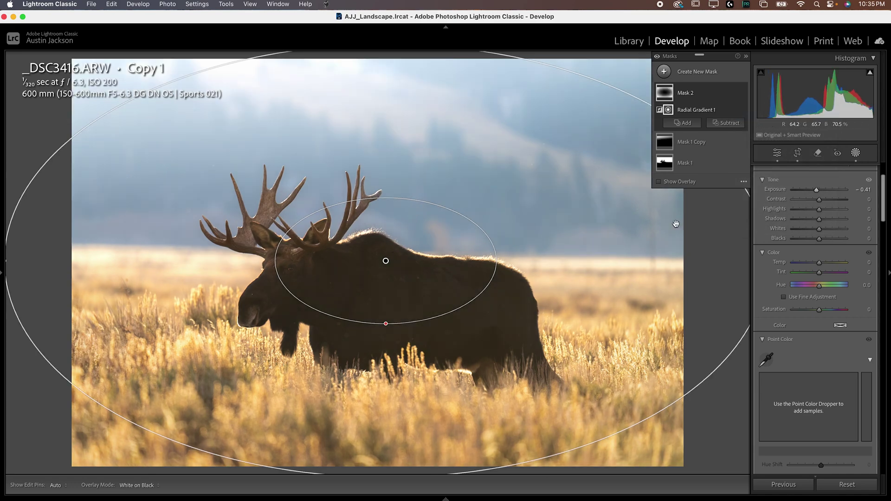
drag(816, 190, 812, 191)
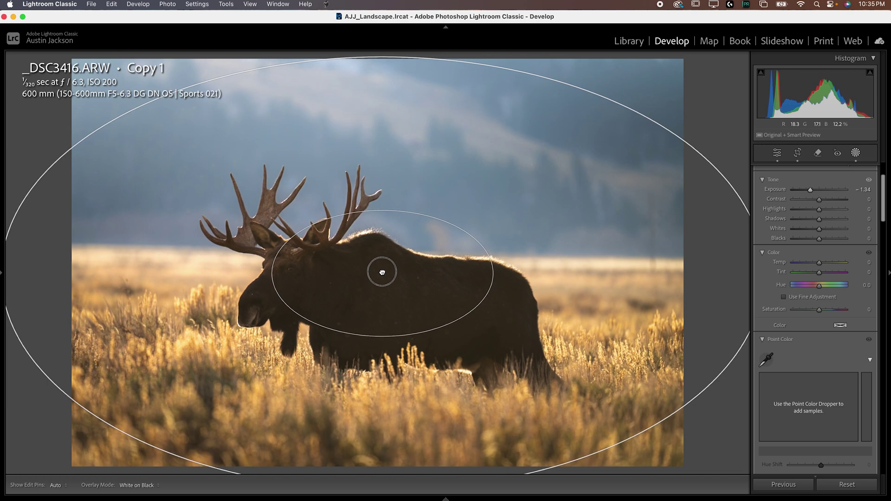
drag(382, 272, 385, 260)
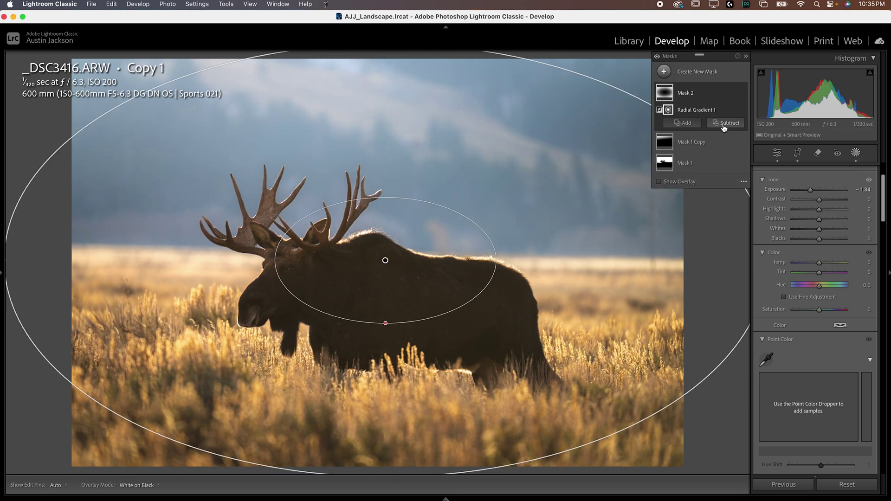
click(724, 128)
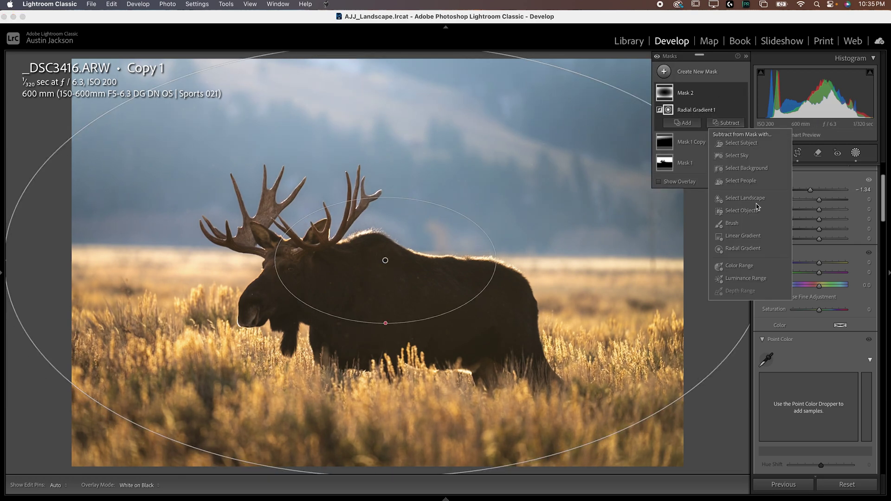
- Subtract a linear gradient from the top down to the moose's head and ease exposure to −1.23
click(761, 236)
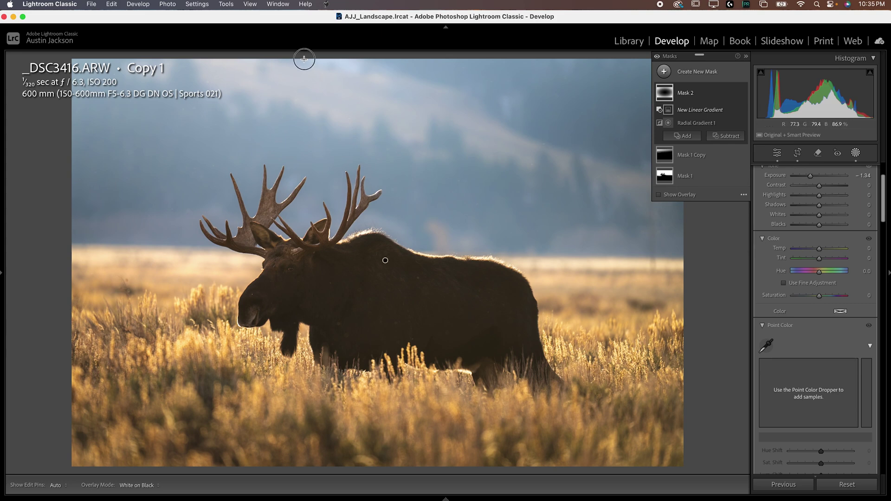
drag(304, 59, 312, 290)
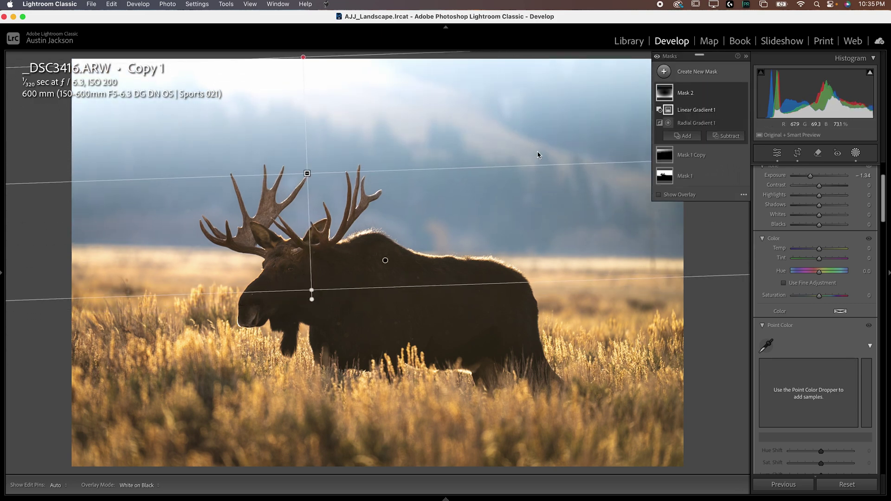
mouse_move(670, 95)
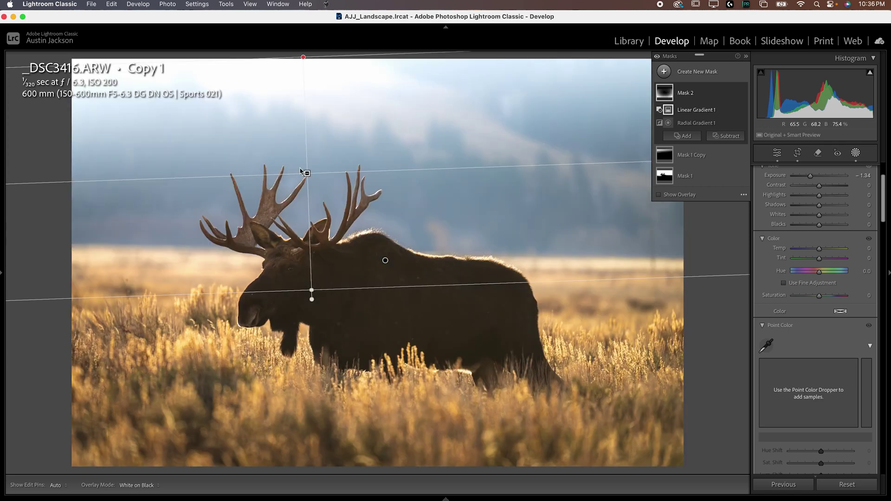
drag(307, 173, 314, 186)
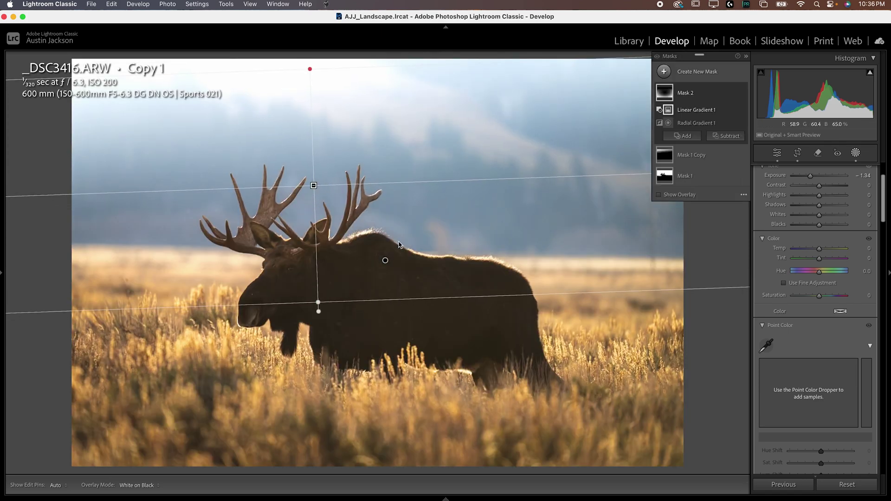
drag(810, 175, 811, 178)
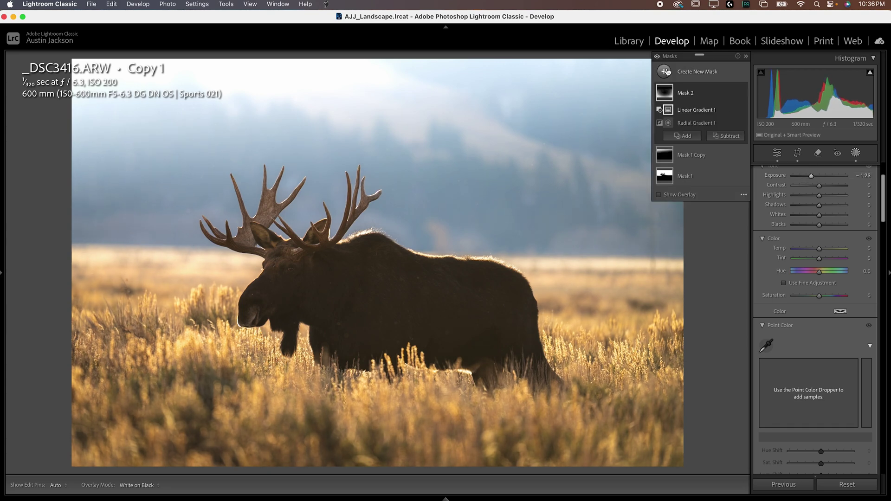
- Add a large radial gradient mask over the moose at exposure 0.36 and compare masks off and on
click(697, 74)
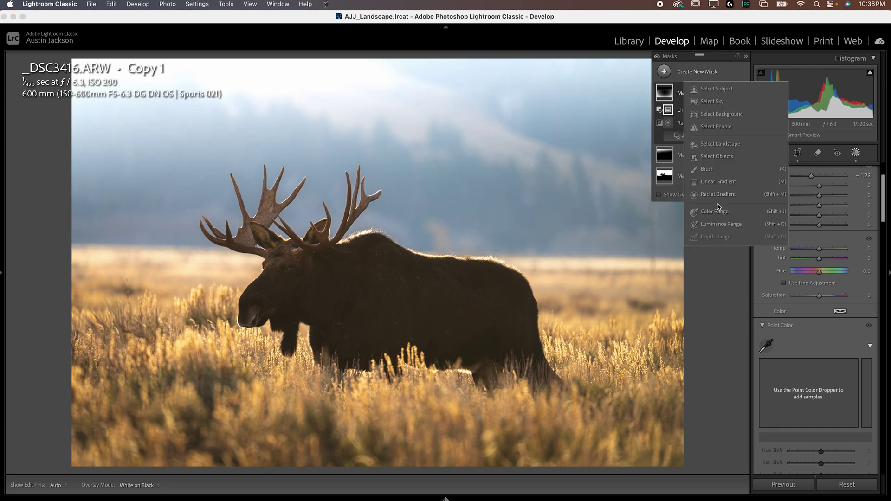
click(741, 195)
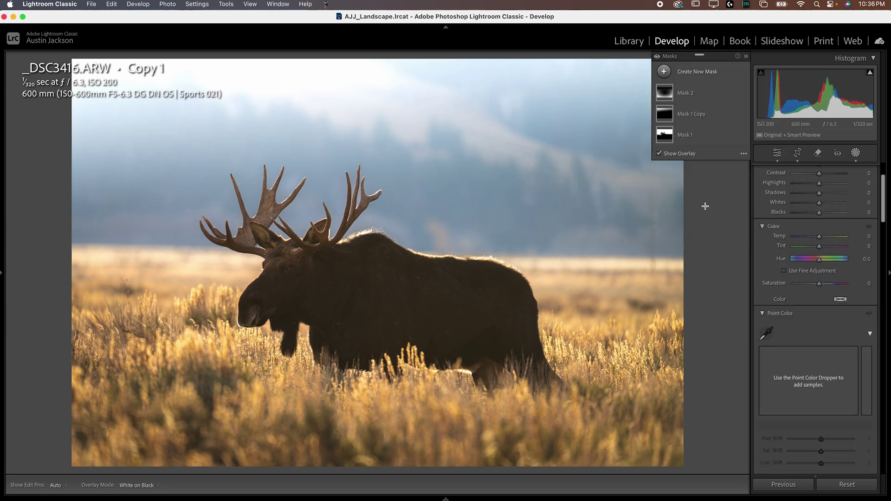
mouse_move(380, 303)
mouse_down()
mouse_move(547, 235)
mouse_move(612, 163)
mouse_move(380, 297)
mouse_up()
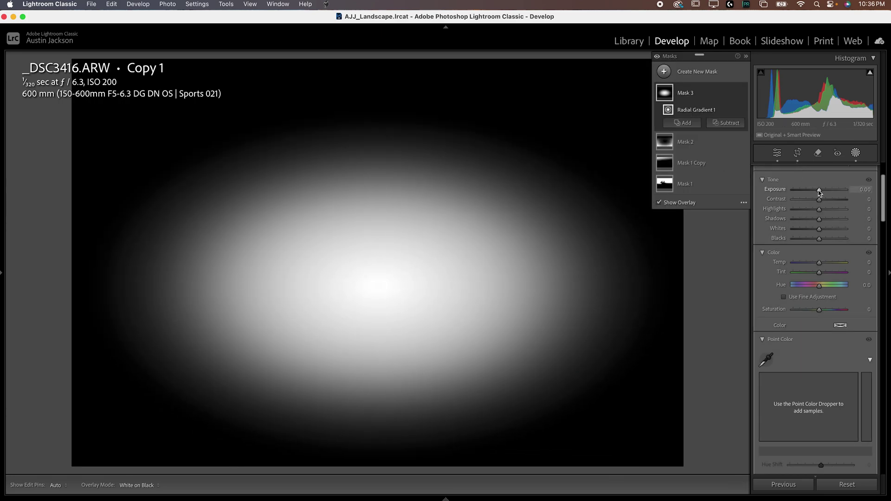
drag(819, 192, 821, 192)
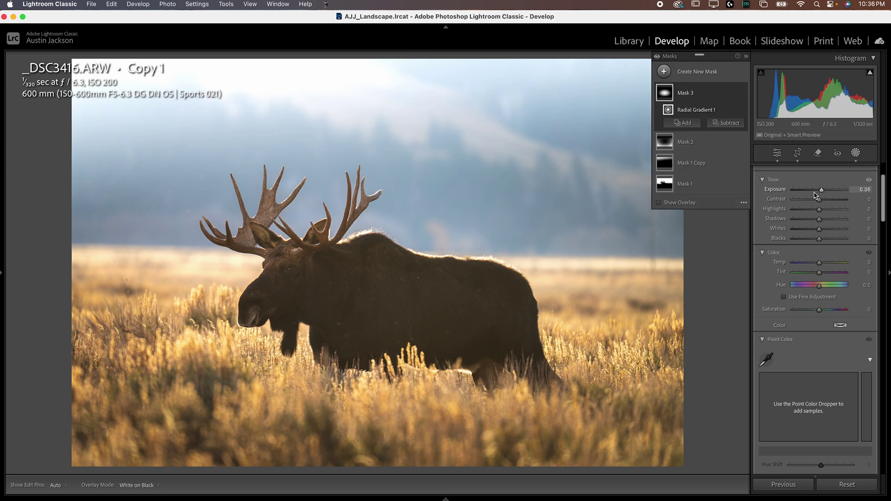
click(657, 58)
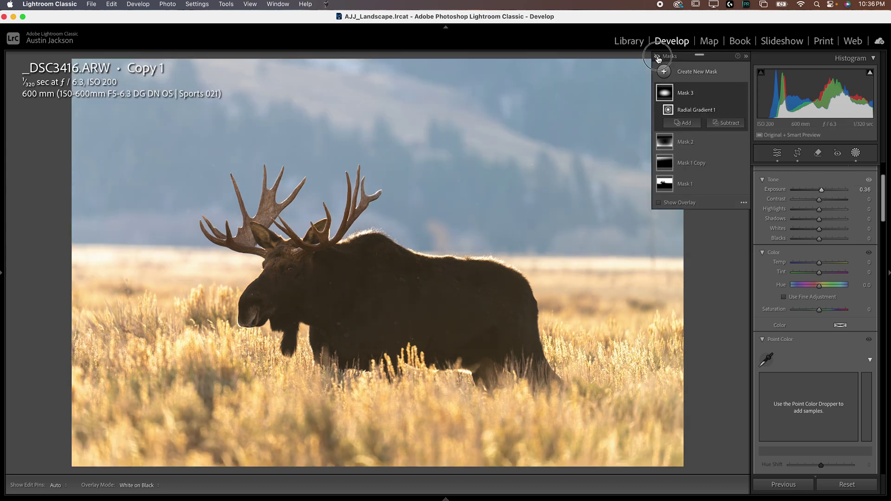
click(657, 58)
mouse_move(645, 68)
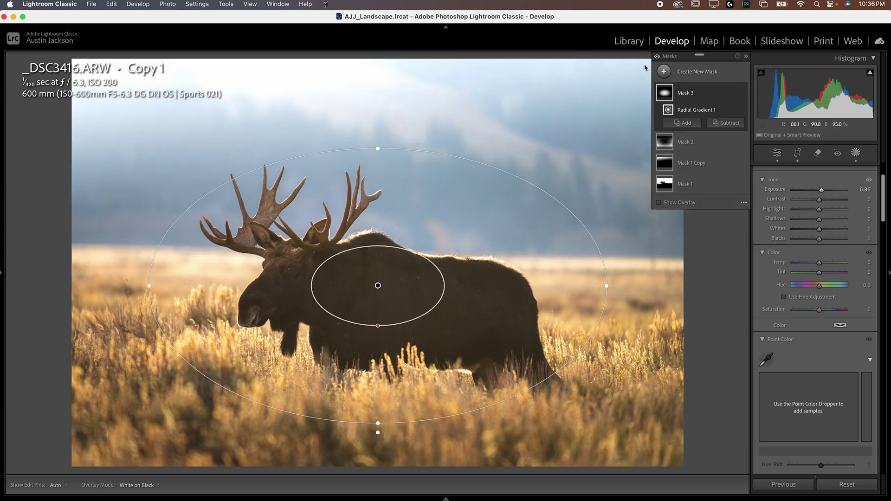
click(745, 56)
- Toggle all mask effects off and on repeatedly for a before/after comparison, ending with them on
click(730, 58)
click(730, 58)
click(729, 58)
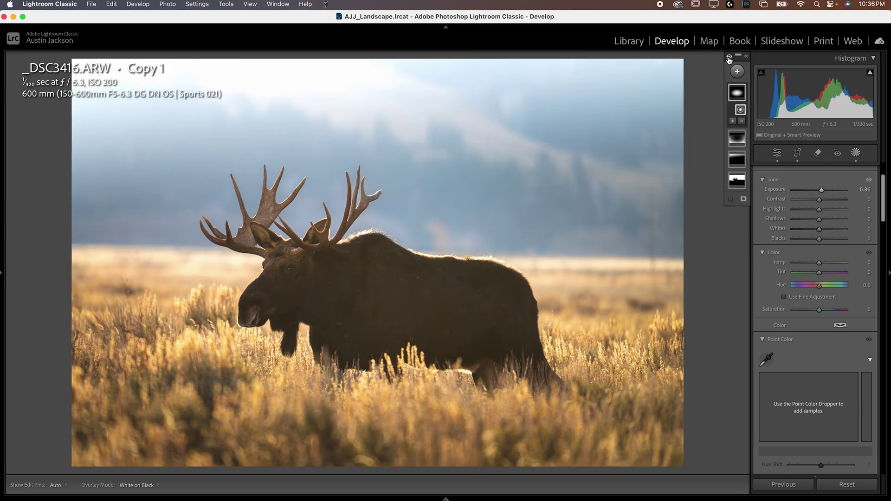
click(729, 58)
click(729, 58)
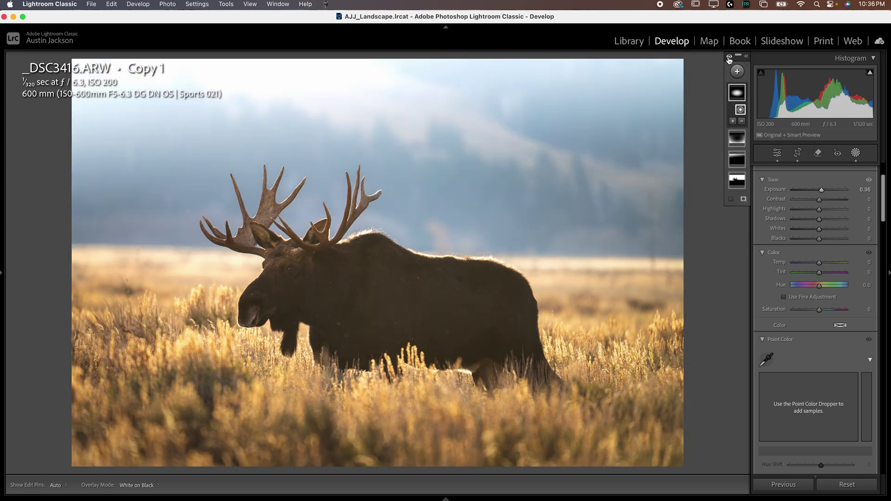